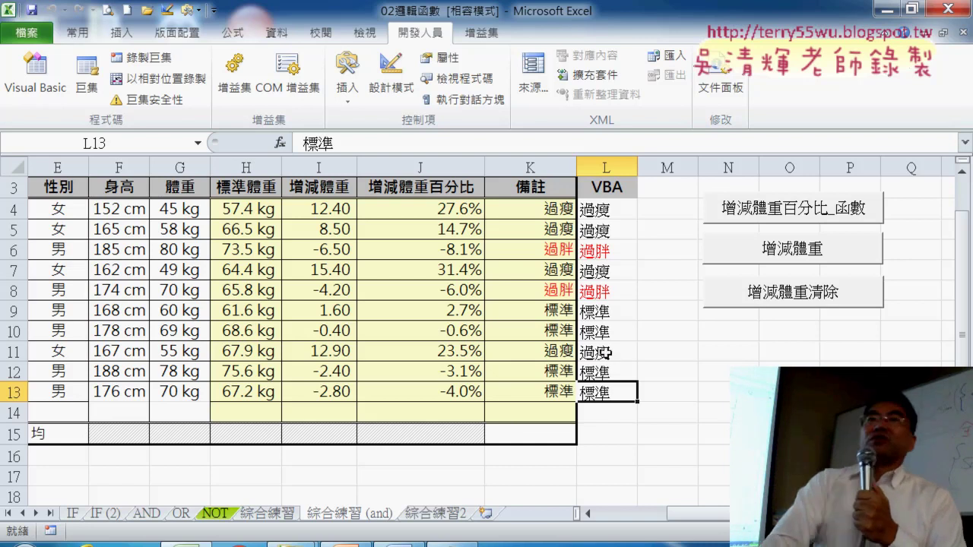
# Check the value in L11, then select all of row 4 (the 152 cm entry).
pyautogui.click(606, 352)
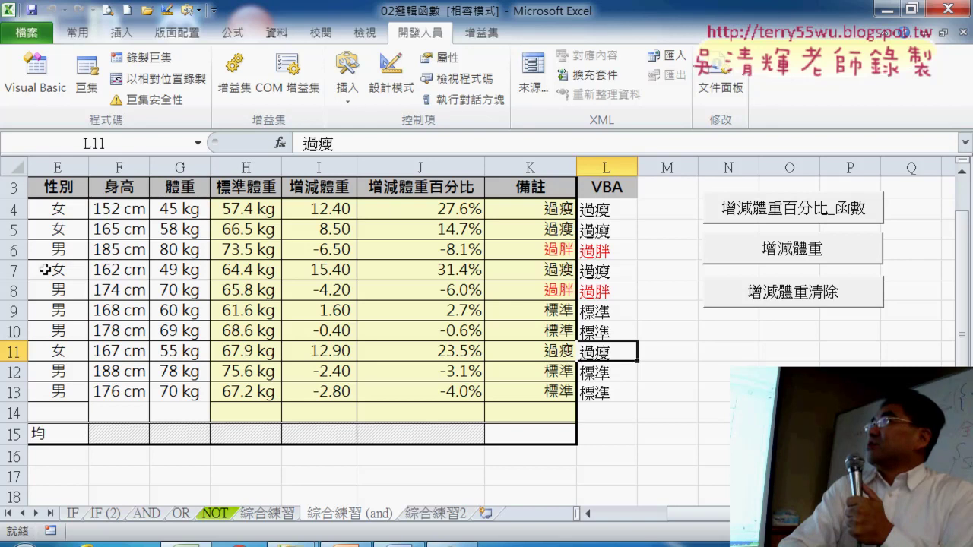
pyautogui.click(10, 211)
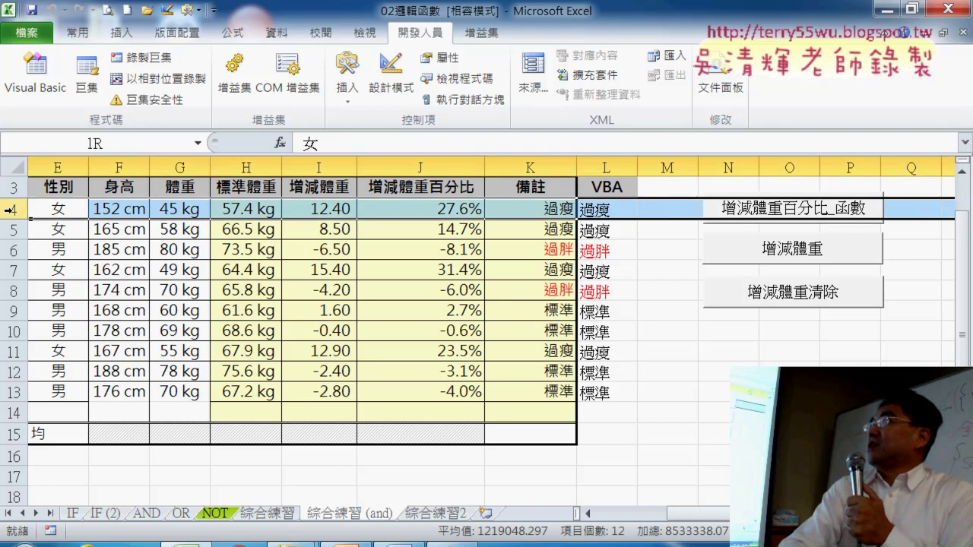
# Delete row 4 and the 176 cm row 13 from the weight table.
pyautogui.rightClick(142, 210)
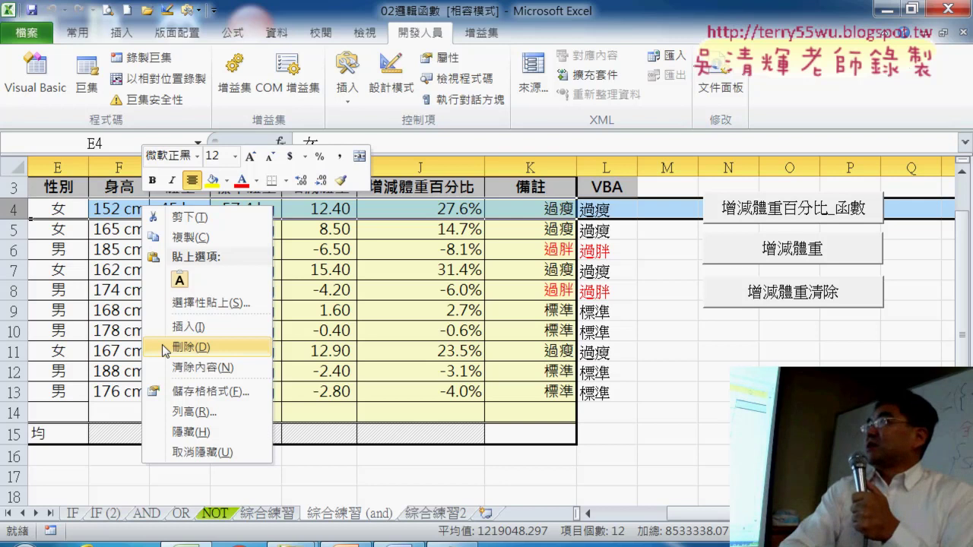
pyautogui.click(162, 347)
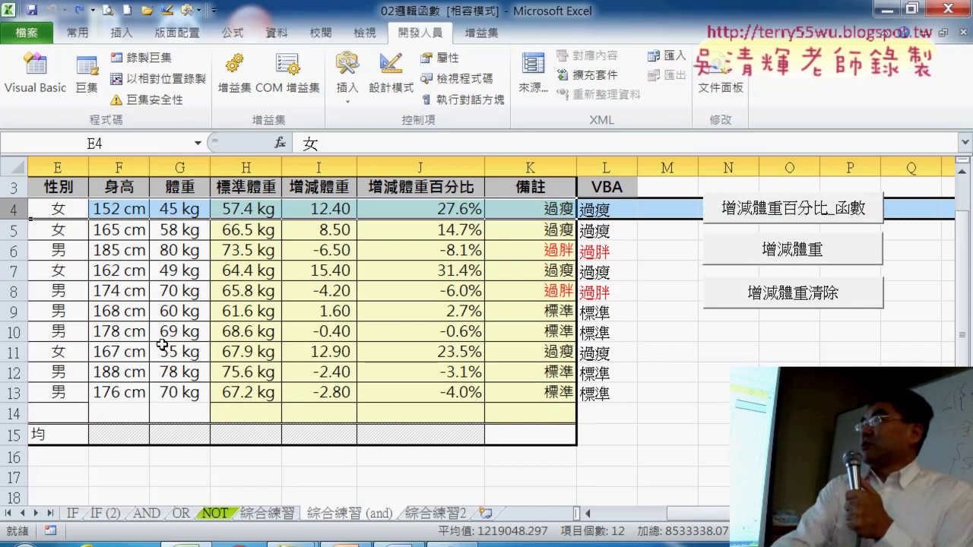
pyautogui.click(8, 393)
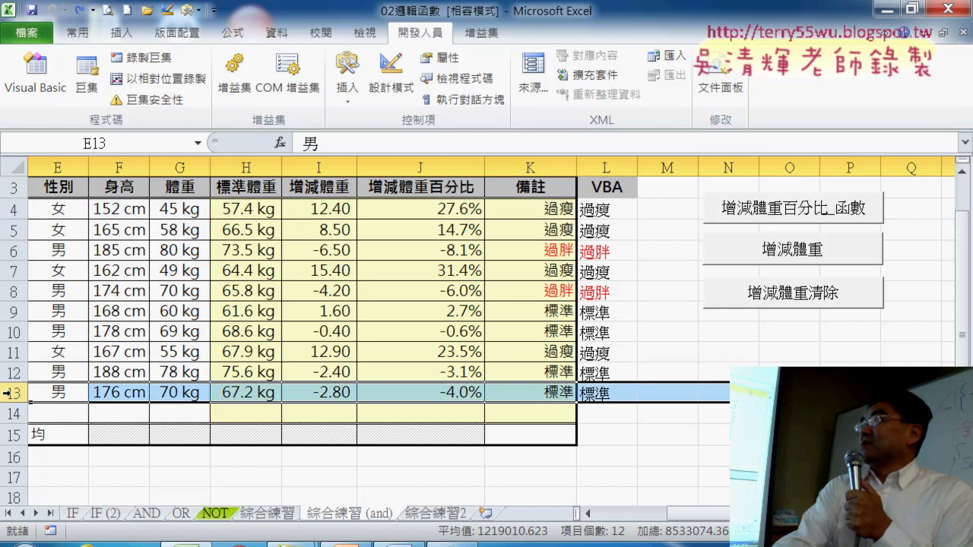
pyautogui.click(13, 207)
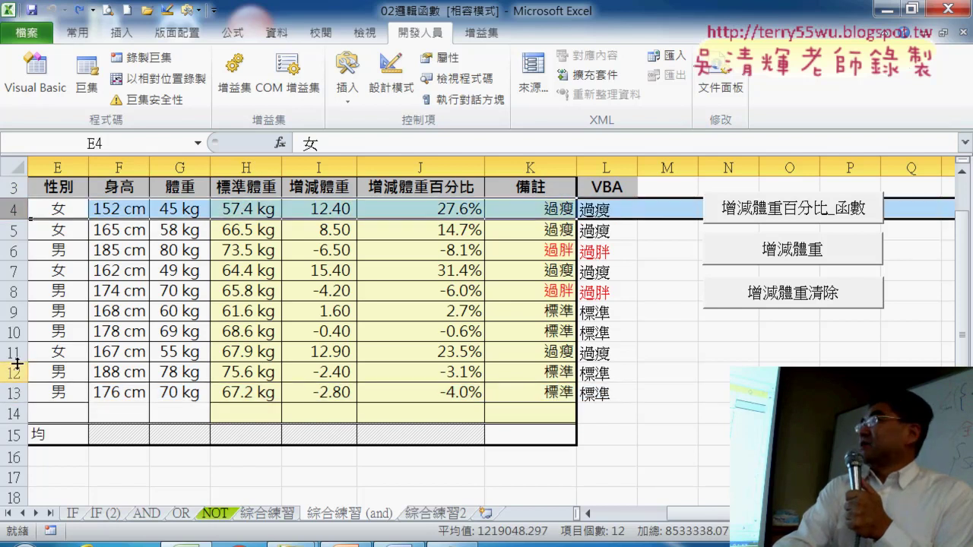
pyautogui.click(9, 393)
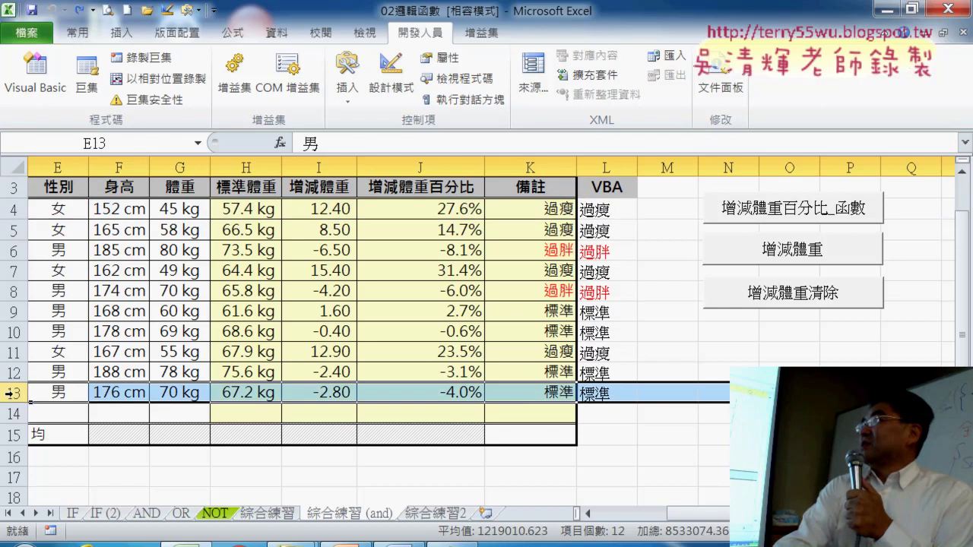
pyautogui.rightClick(9, 393)
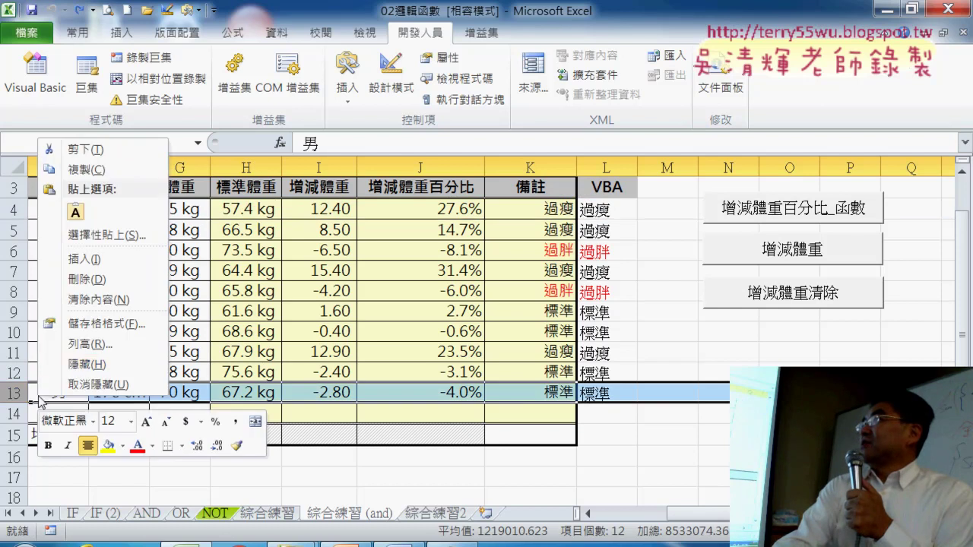
pyautogui.click(89, 280)
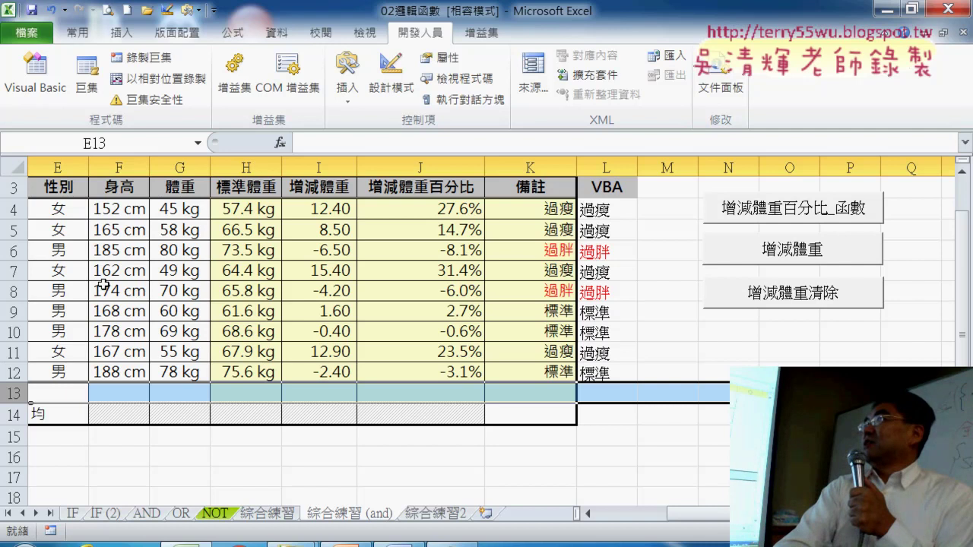
# Undo deleting the 188 cm row and duplicate the 綜合練習 (and) sheet.
pyautogui.click(37, 374)
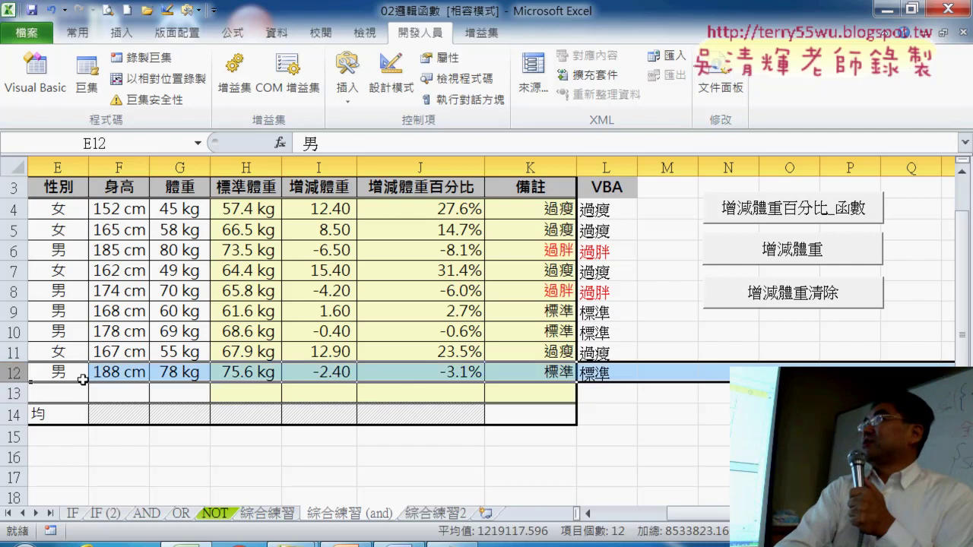
pyautogui.rightClick(83, 379)
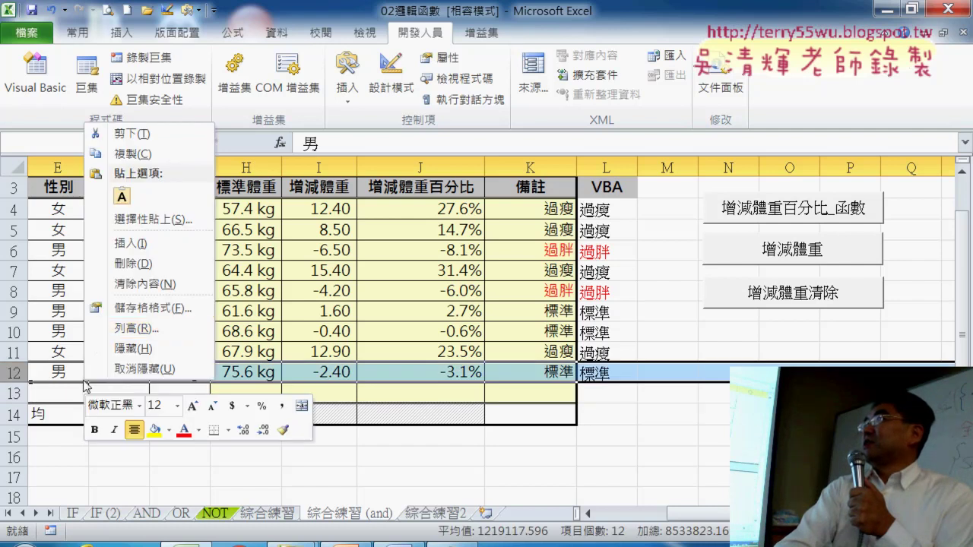
pyautogui.click(117, 264)
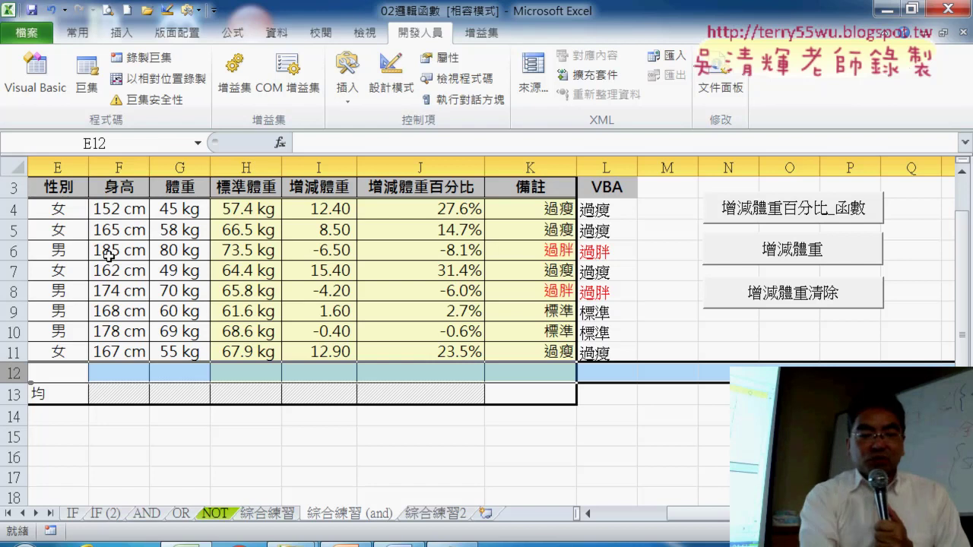
pyautogui.hotkey('ctrl', 'z')
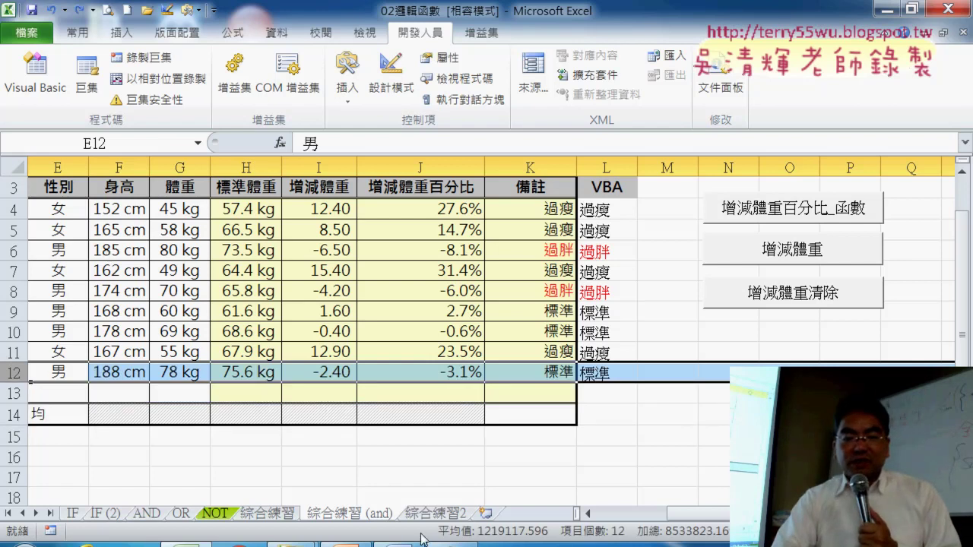
pyautogui.moveTo(379, 519); pyautogui.dragTo(415, 519)
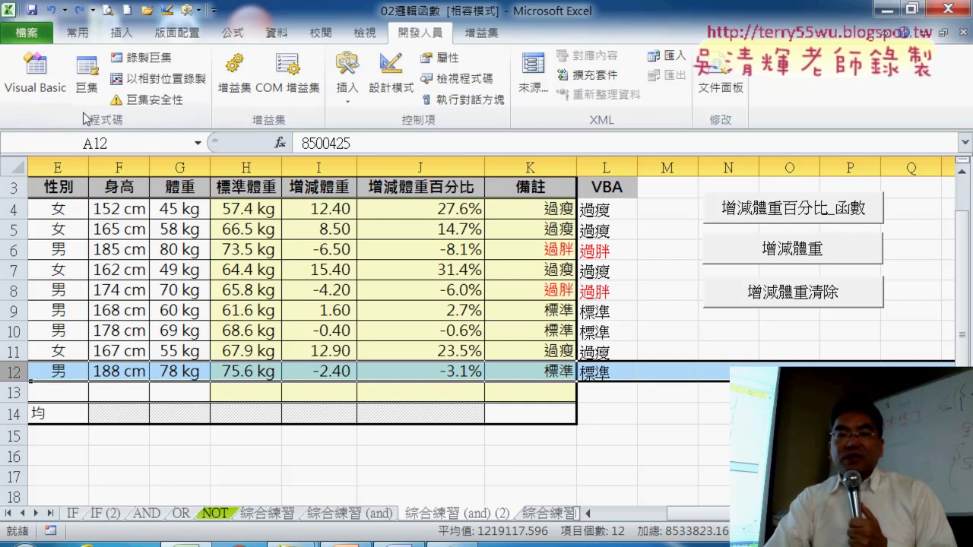
# Insert an empty Public Sub 刪除列 below the 增減體重函數 function in Module_增減體重.
pyautogui.click(36, 76)
pyautogui.scroll(-1, 354, 260)
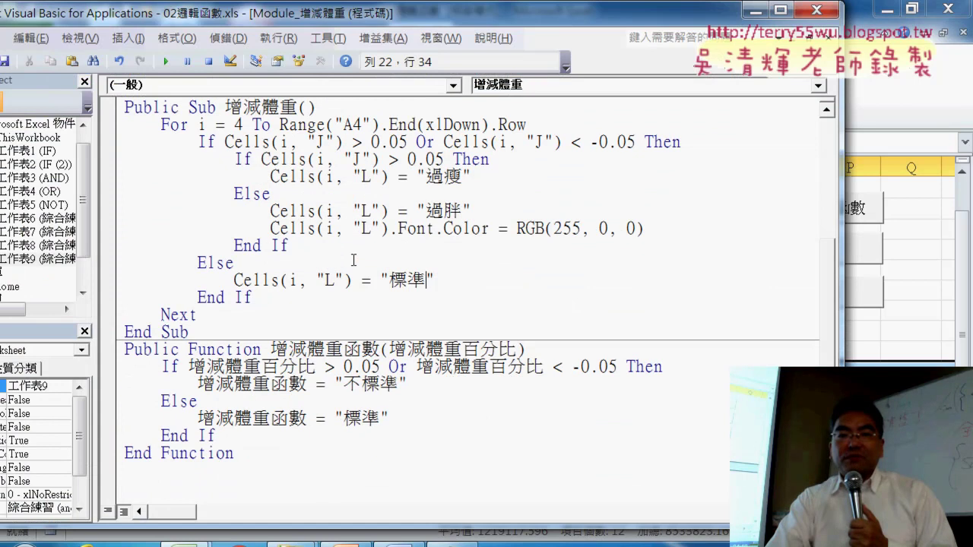
pyautogui.moveTo(354, 21)
pyautogui.mouseDown()
pyautogui.moveTo(691, 31)
pyautogui.moveTo(516, 22)
pyautogui.mouseUp()
pyautogui.click(338, 474)
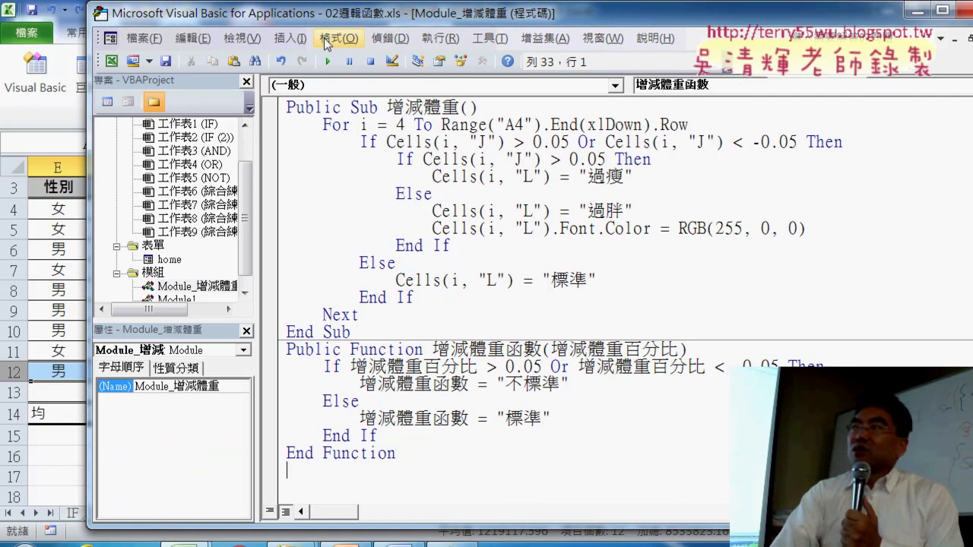
pyautogui.click(290, 38)
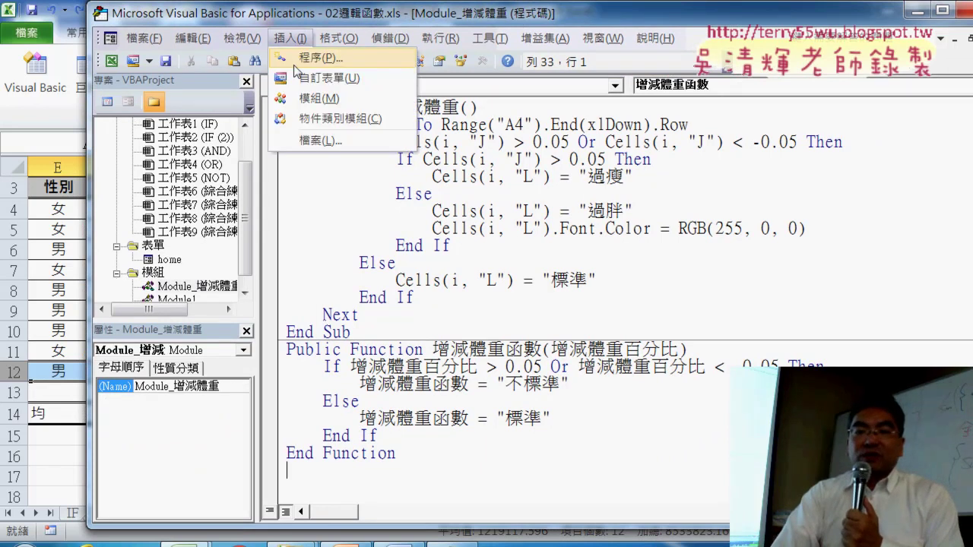
pyautogui.click(308, 59)
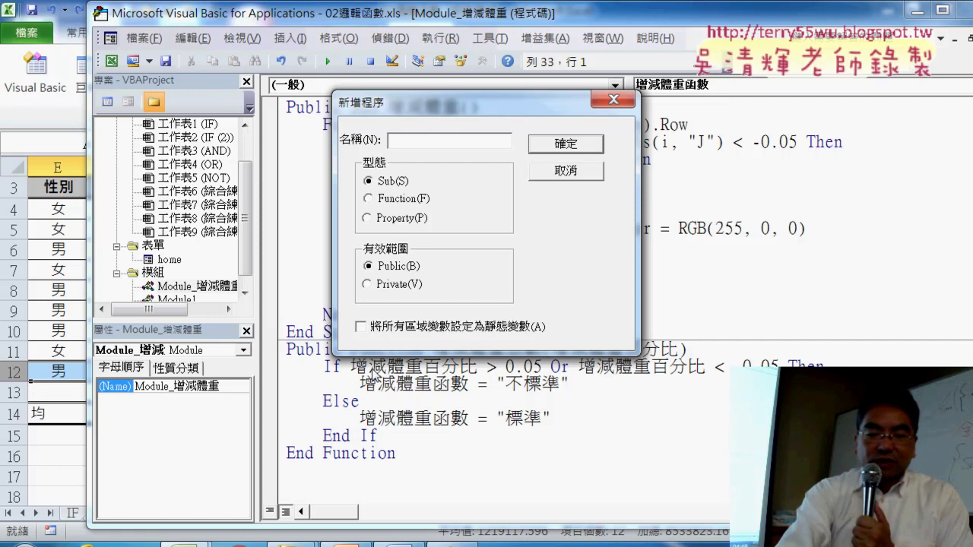
pyautogui.write('山彳')
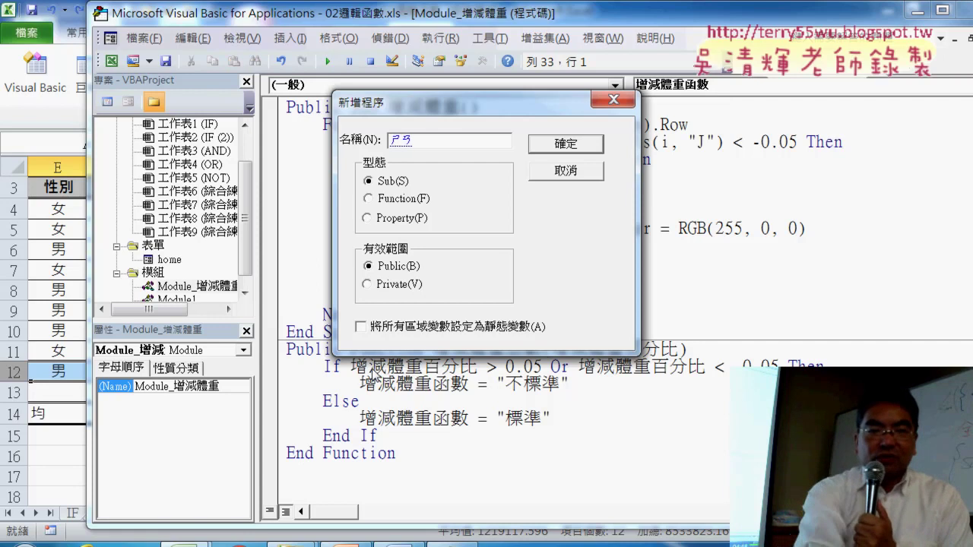
pyautogui.write('刪除')
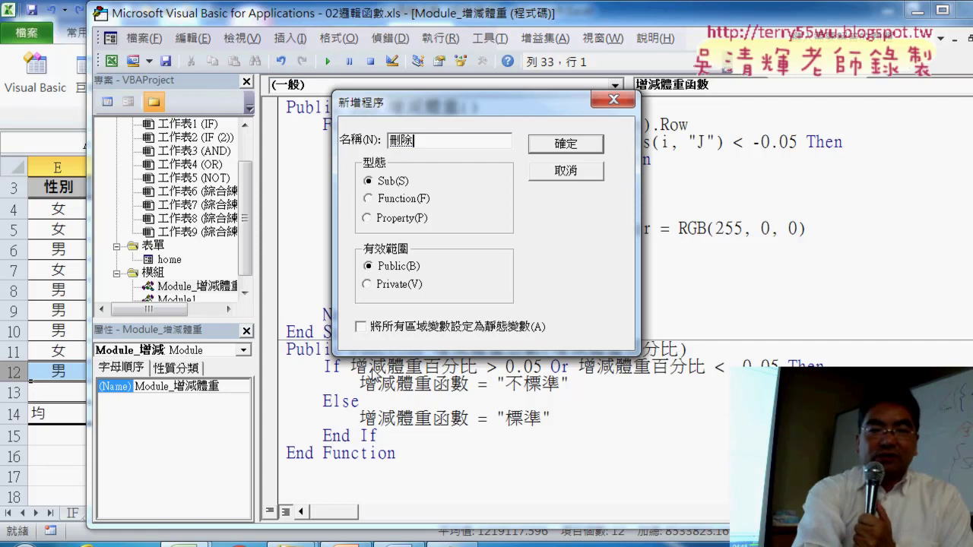
pyautogui.write('列')
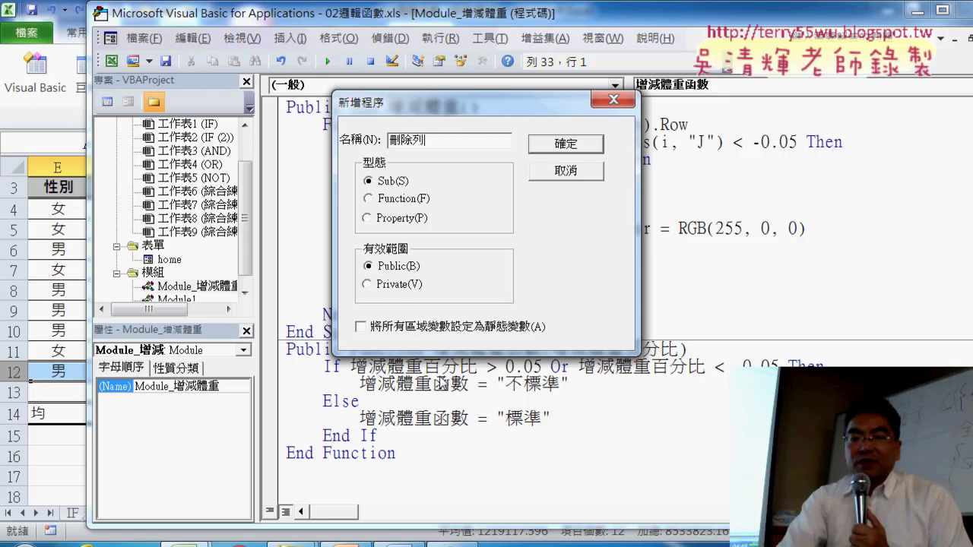
pyautogui.click(566, 144)
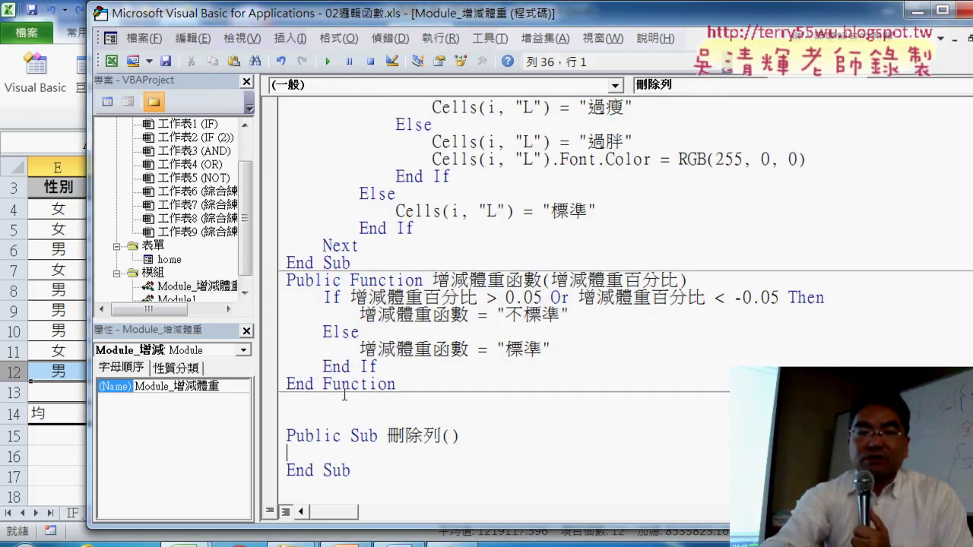
# Remove the extra blank line and begin the loop line 'For i = 13 To' in 刪除列.
pyautogui.click(343, 397)
pyautogui.press('Delete')
pyautogui.press('Delete')
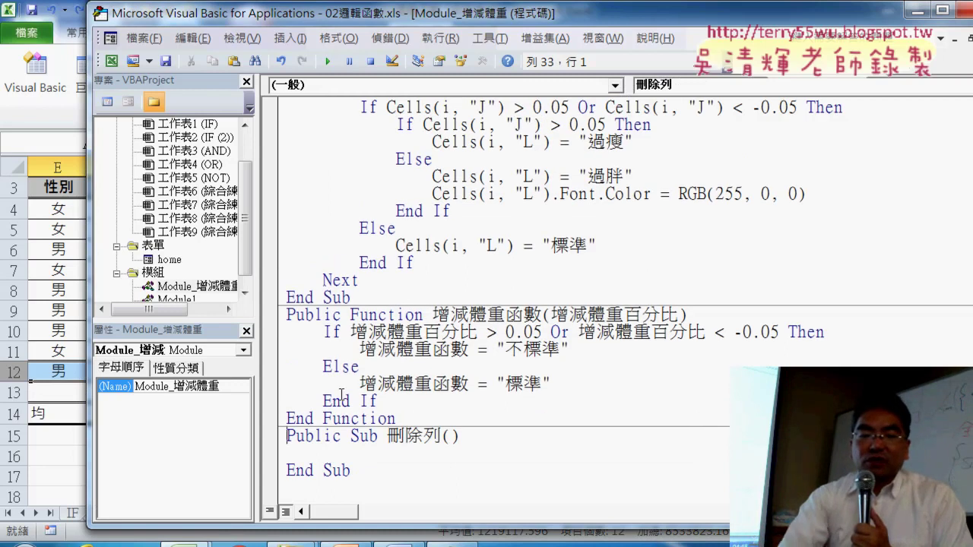
pyautogui.click(327, 456)
pyautogui.write('fo')
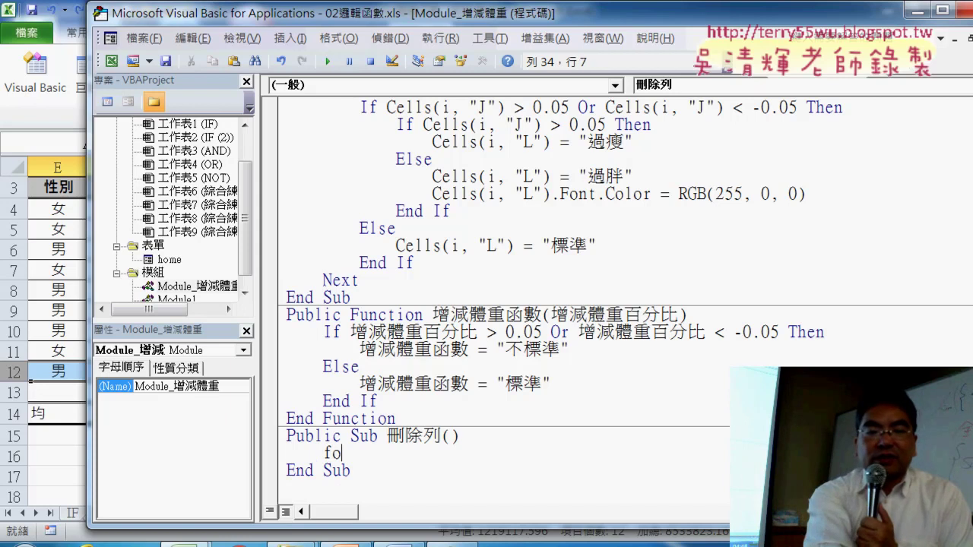
pyautogui.write('r 1')
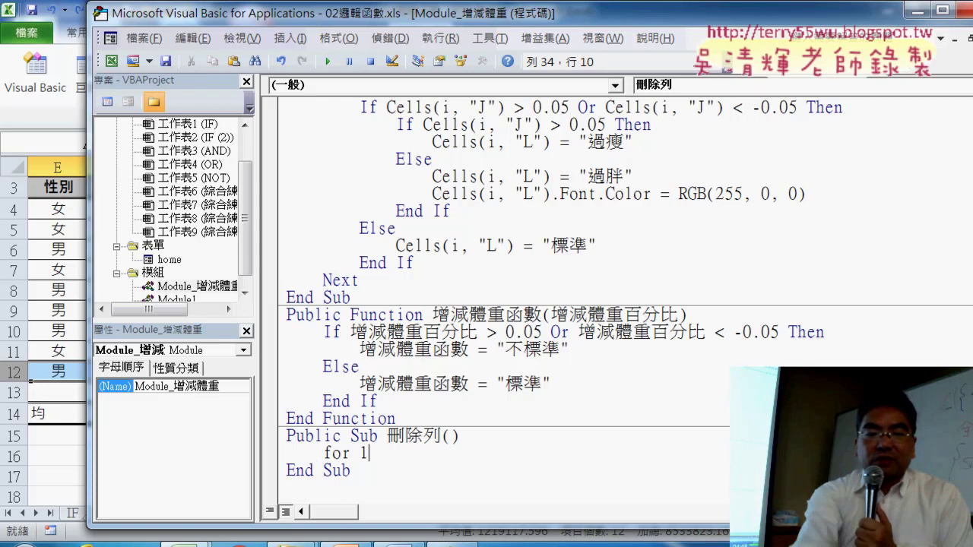
pyautogui.write('3')
pyautogui.press('BackSpace')
pyautogui.press('BackSpace')
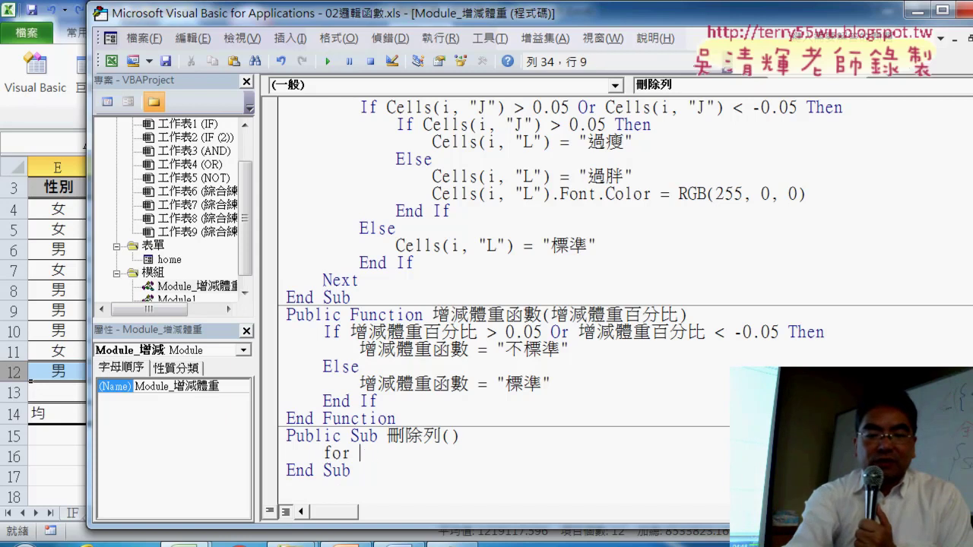
pyautogui.write('i=13 ')
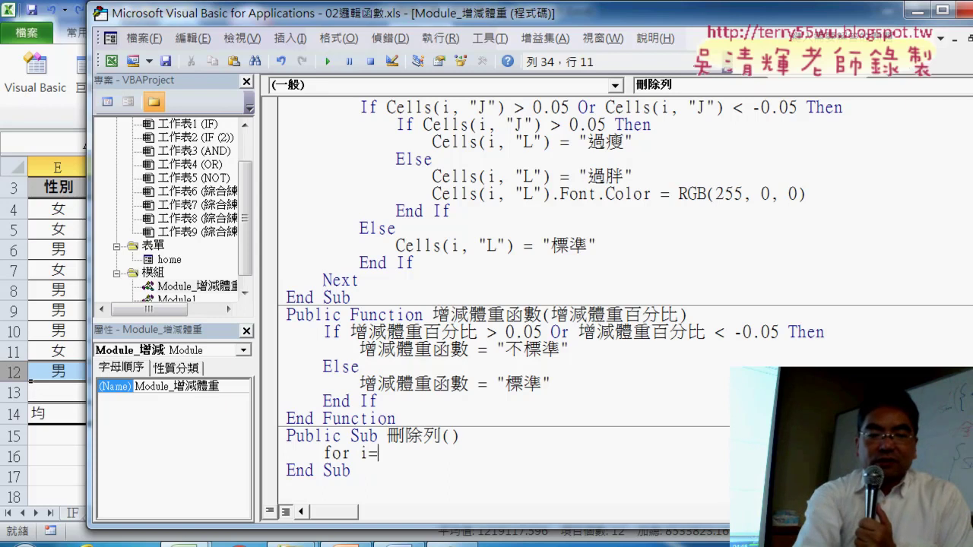
pyautogui.write('t')
pyautogui.click(321, 454)
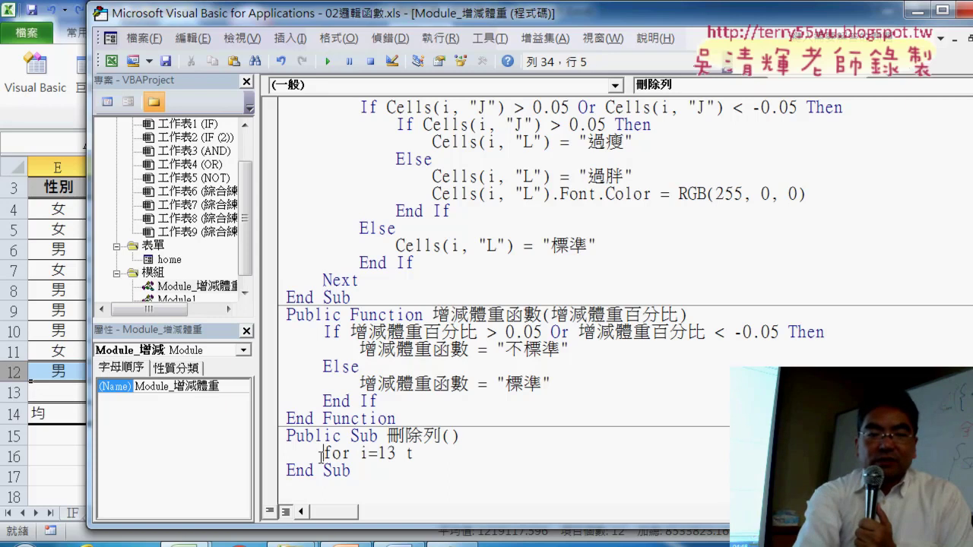
pyautogui.click(327, 473)
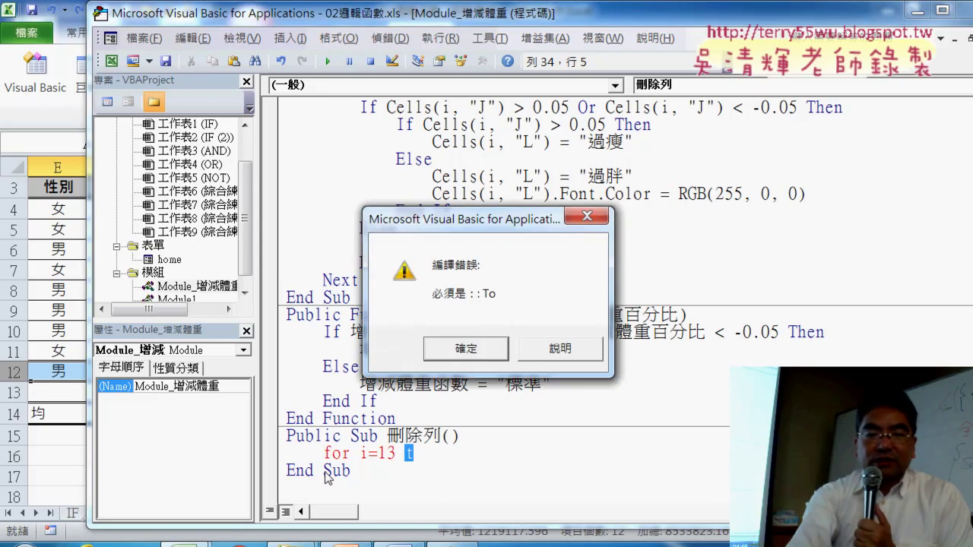
pyautogui.press('Return')
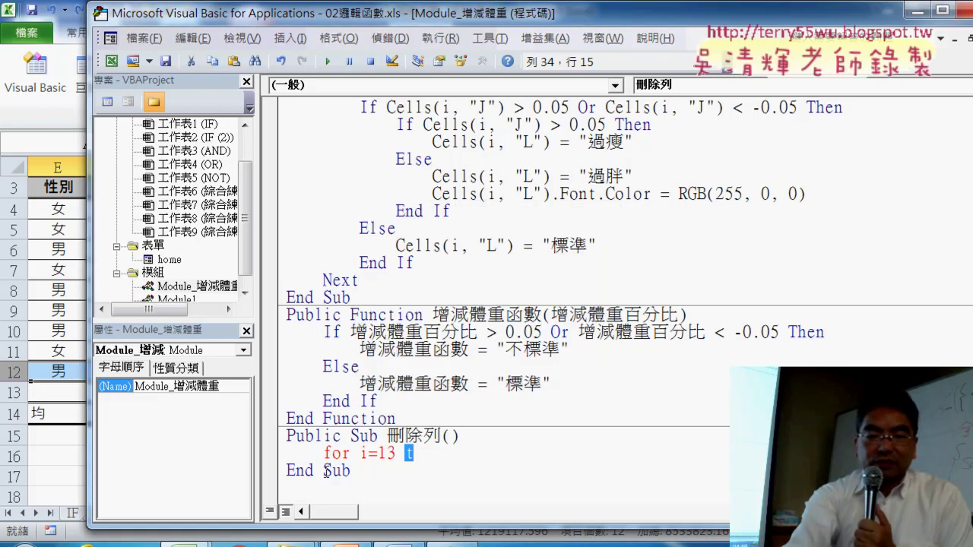
pyautogui.press('Right')
# Complete 'For i = 13 To 4 Step -1' with a closing Next and a blank line inside.
pyautogui.write('o ')
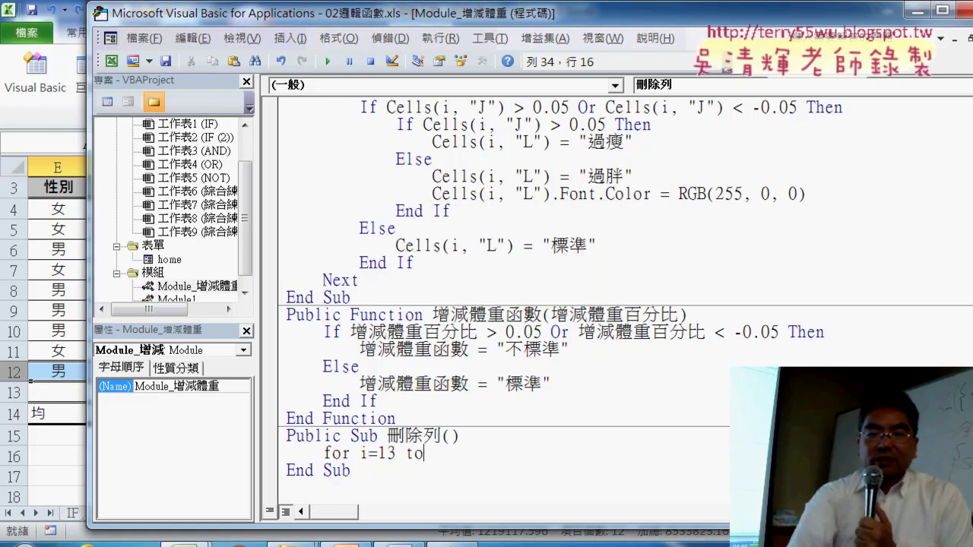
pyautogui.write('4')
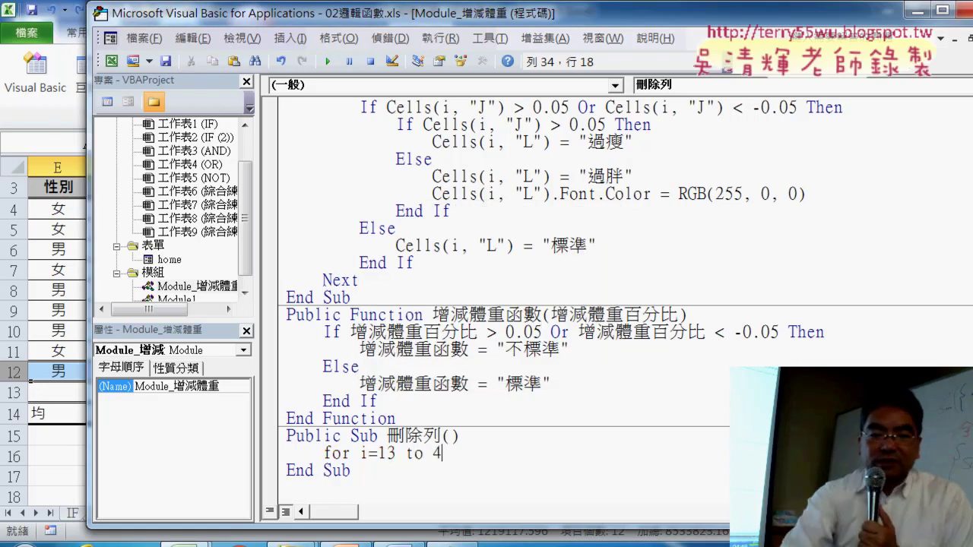
pyautogui.press('Return')
pyautogui.press('Return')
pyautogui.write('n')
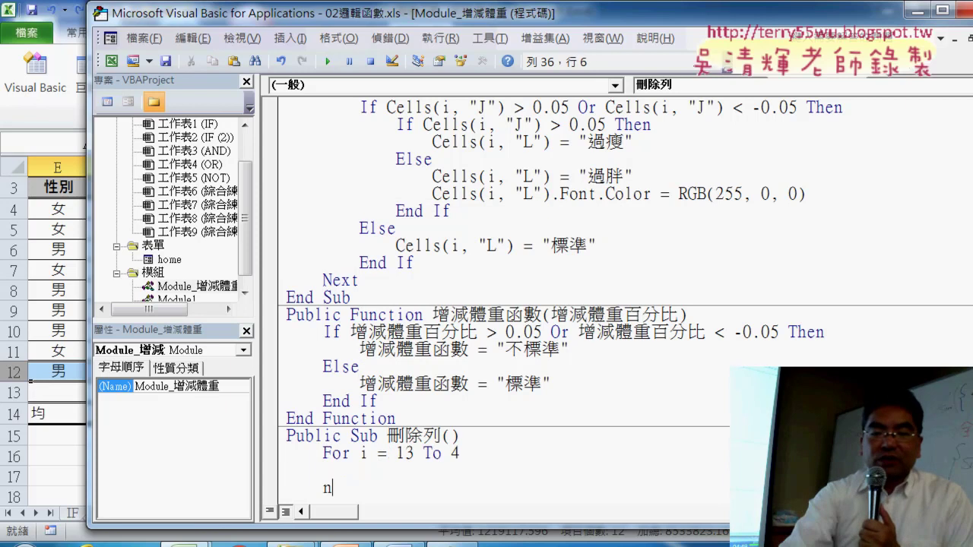
pyautogui.write('ext')
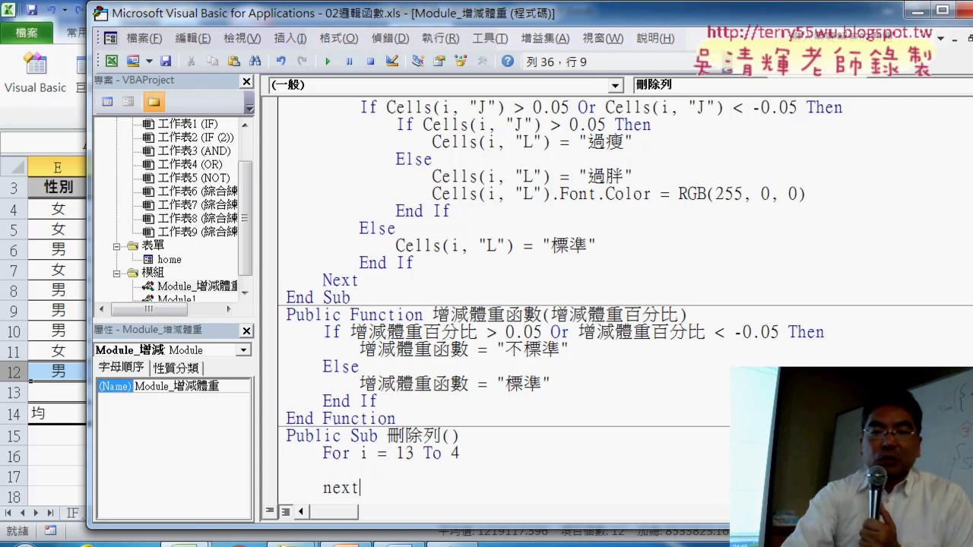
pyautogui.click(324, 469)
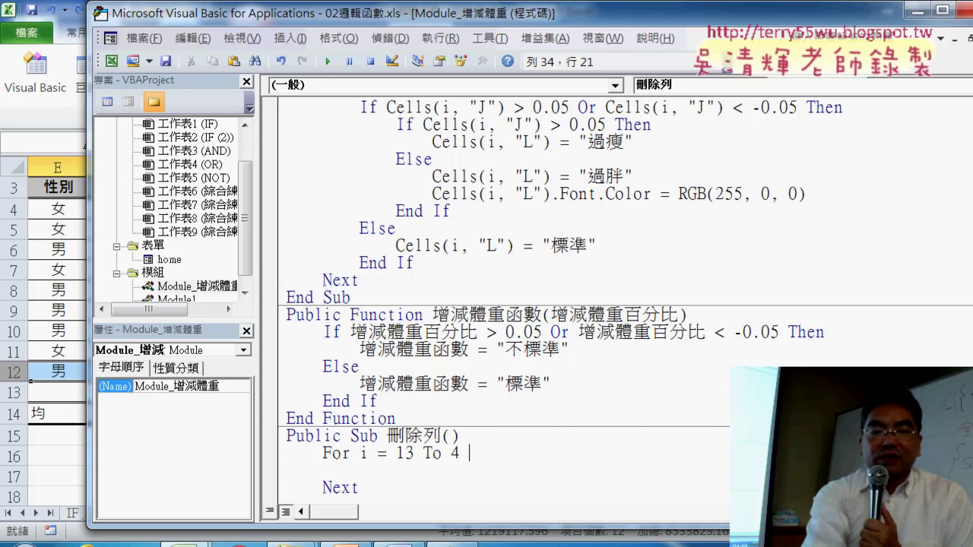
pyautogui.write('ste')
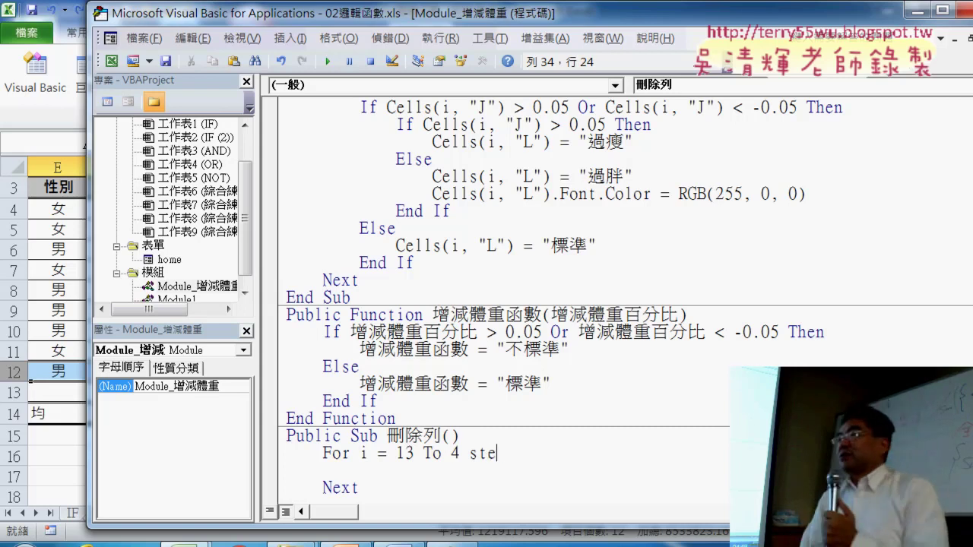
pyautogui.write('p')
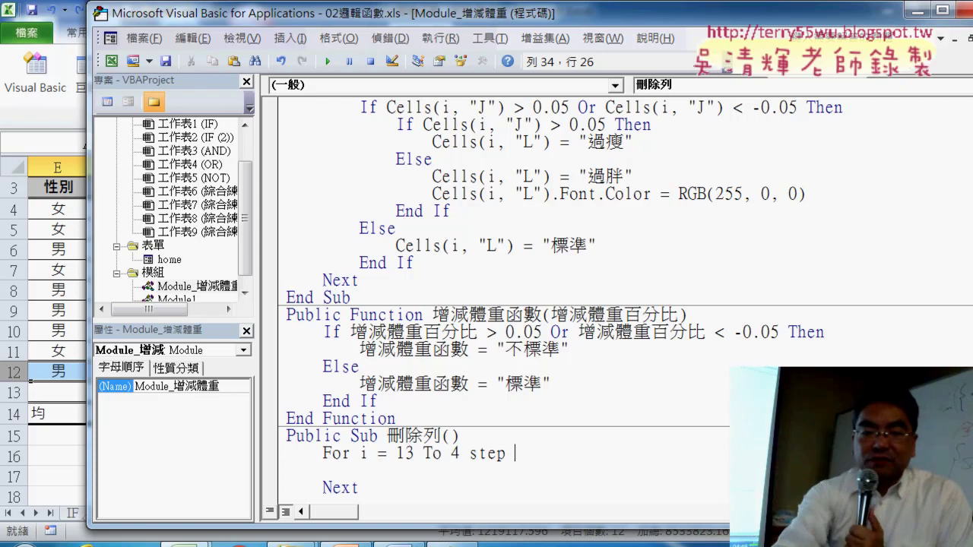
pyautogui.write('-')
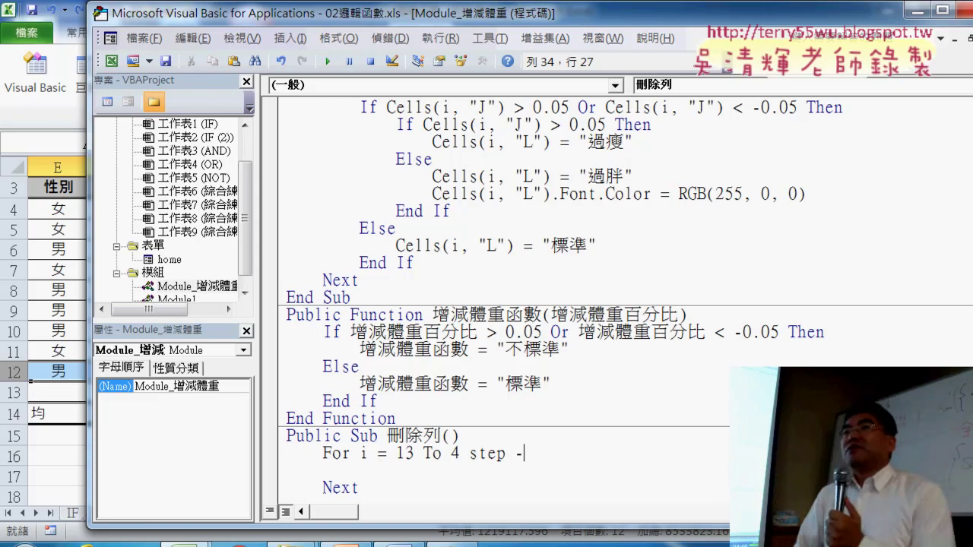
pyautogui.write('1')
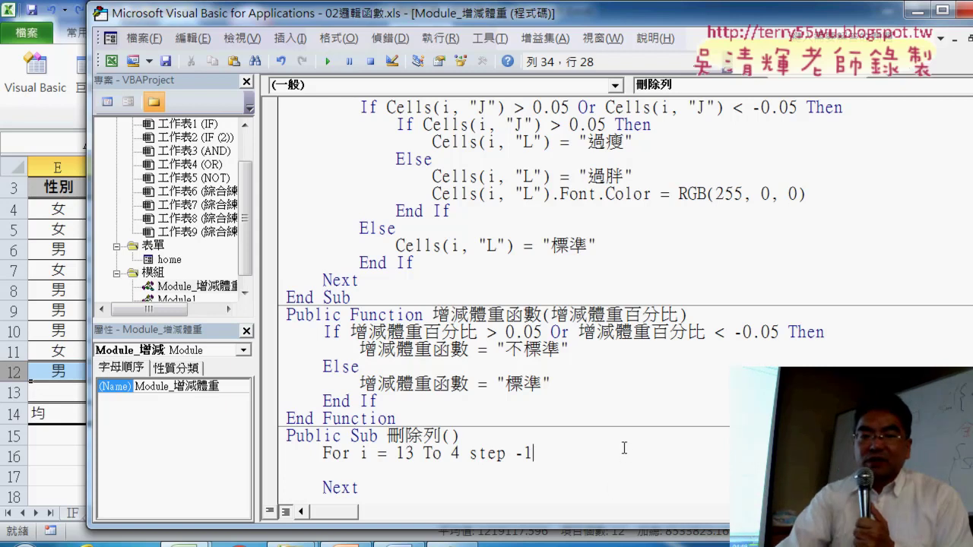
pyautogui.press('Return')
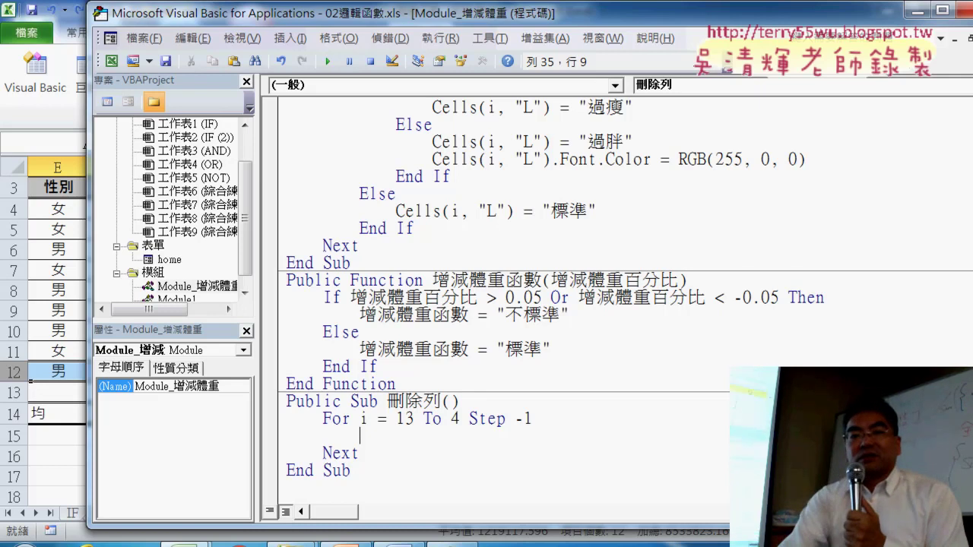
pyautogui.moveTo(464, 13); pyautogui.dragTo(510, 298)
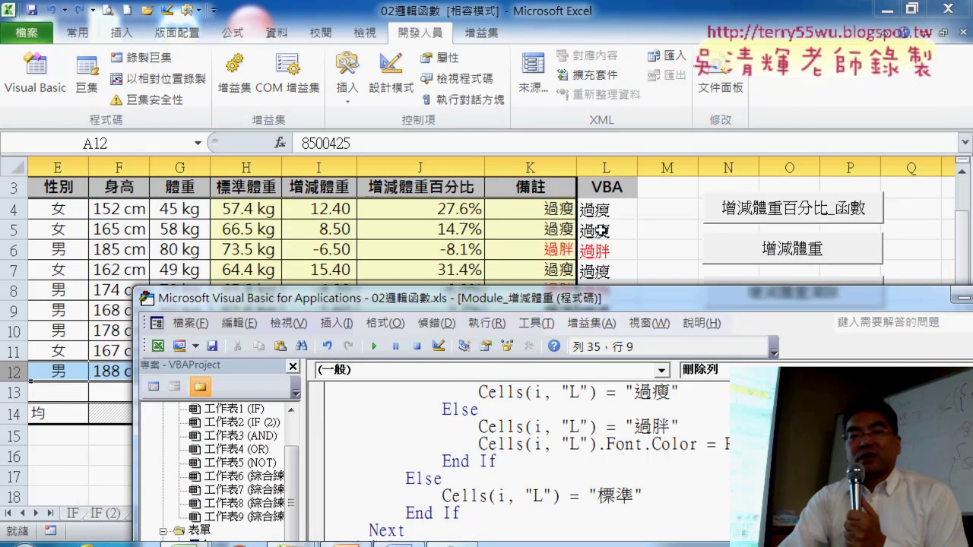
pyautogui.moveTo(537, 304); pyautogui.dragTo(969, 160)
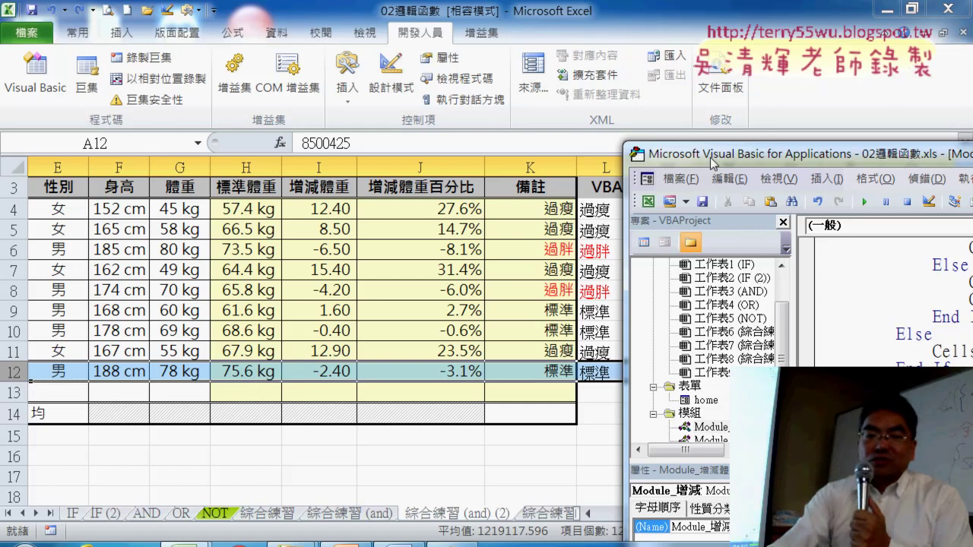
pyautogui.moveTo(712, 162); pyautogui.dragTo(143, 6)
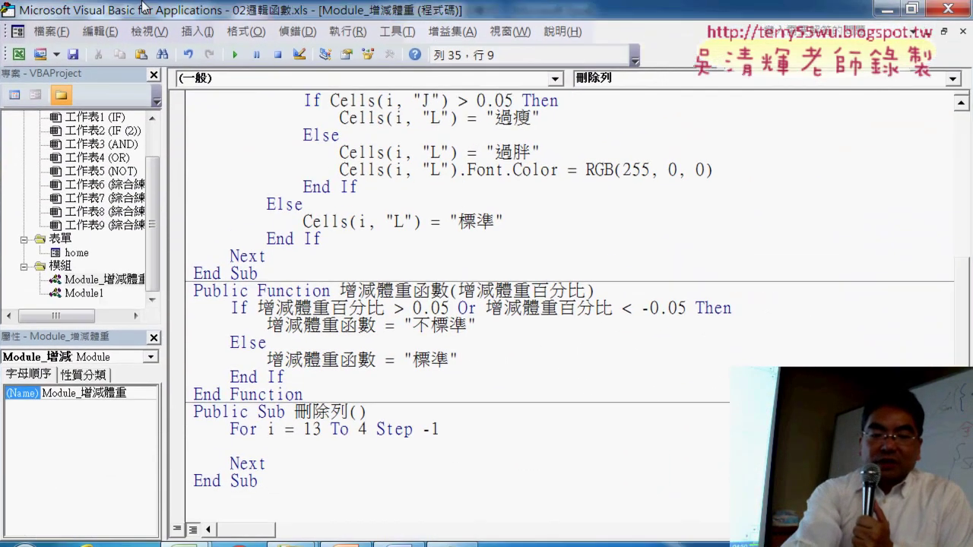
# Type the condition 'If Cells(i,"K")<>"過胖" Then' inside the loop, glancing at the sheet.
pyautogui.write('if ')
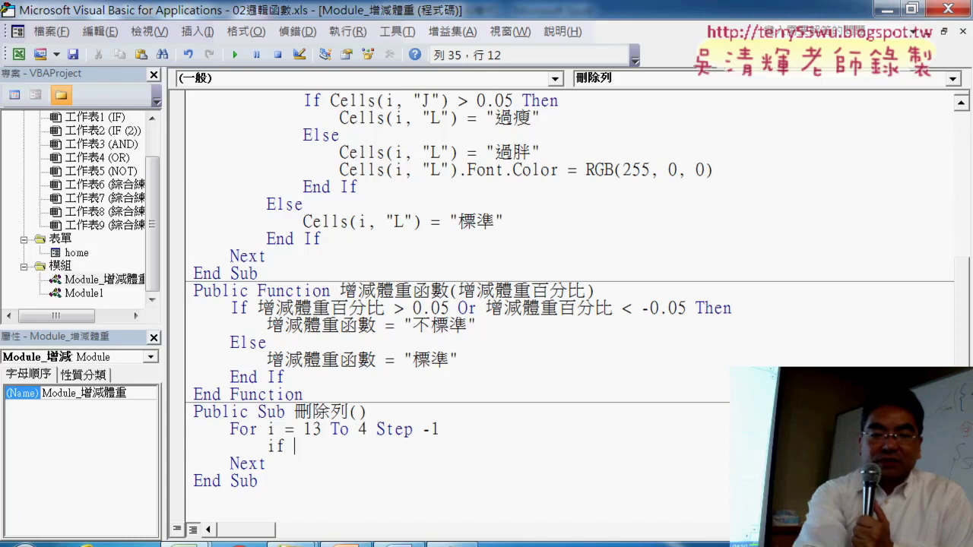
pyautogui.write('cell')
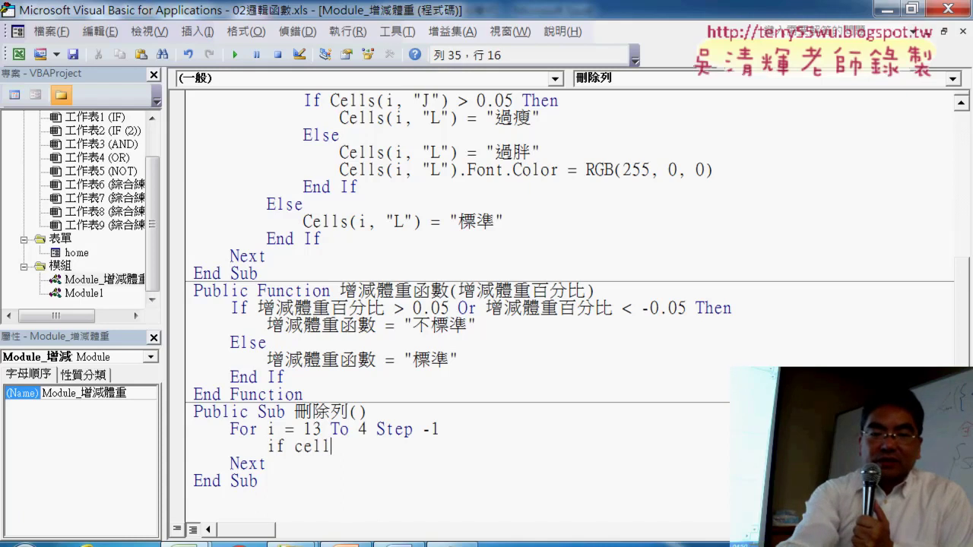
pyautogui.write('s(i')
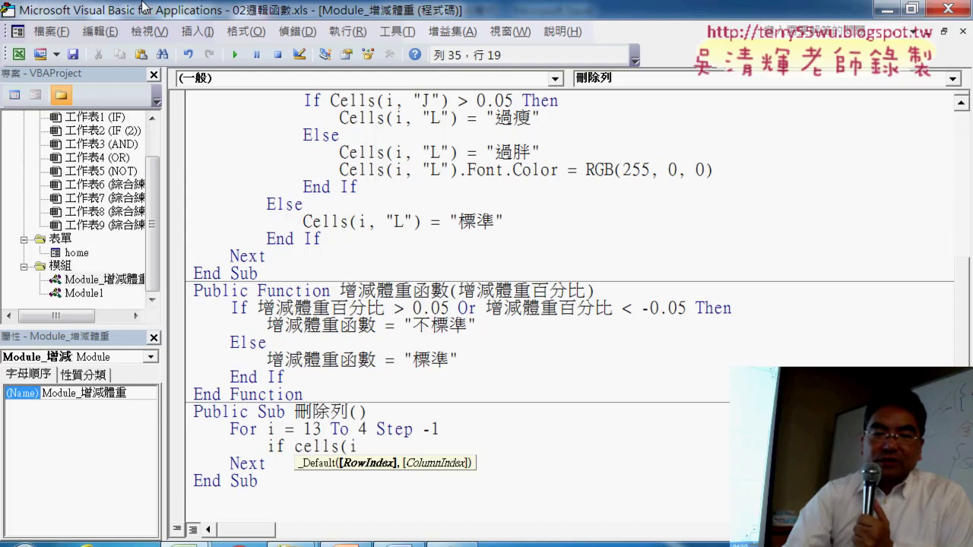
pyautogui.write(',"')
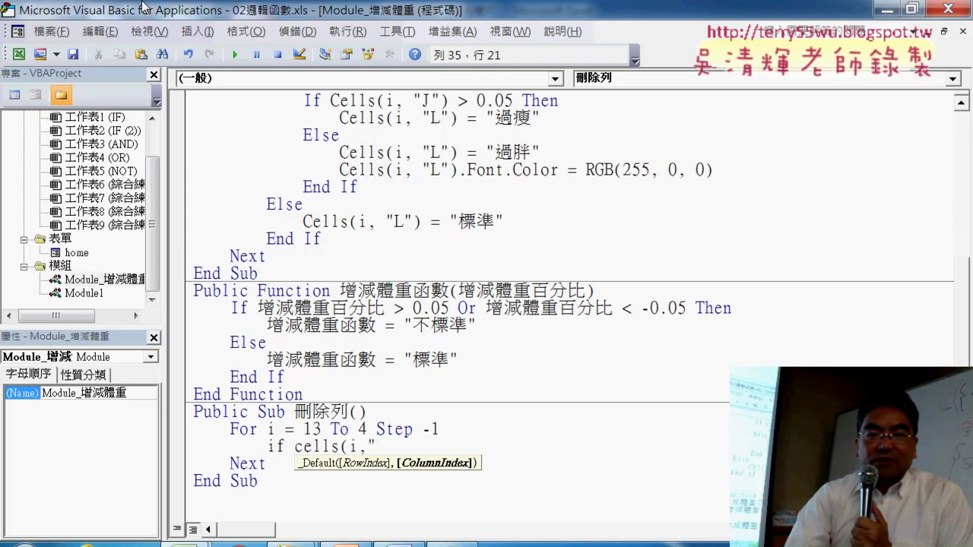
pyautogui.doubleClick(278, 8)
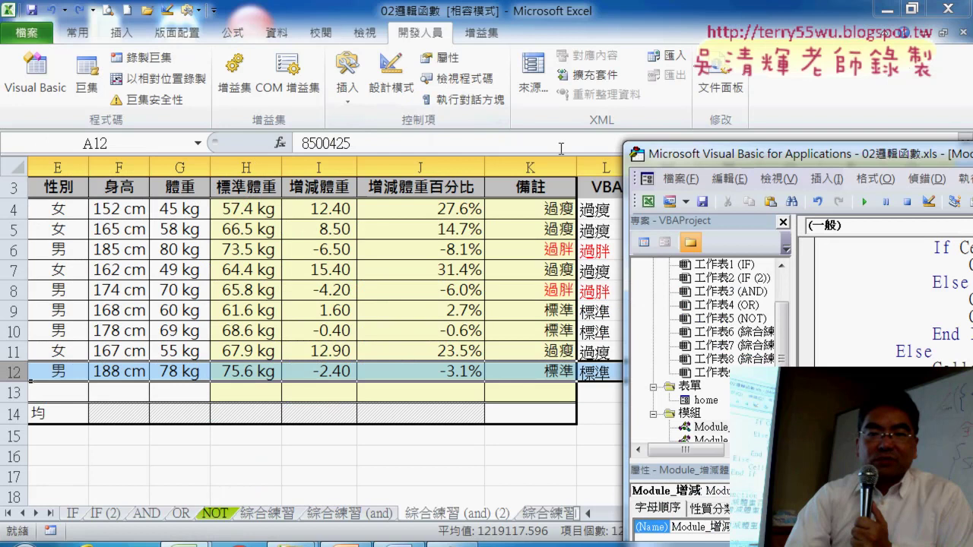
pyautogui.doubleClick(690, 155)
pyautogui.write('if cells(i,"K')
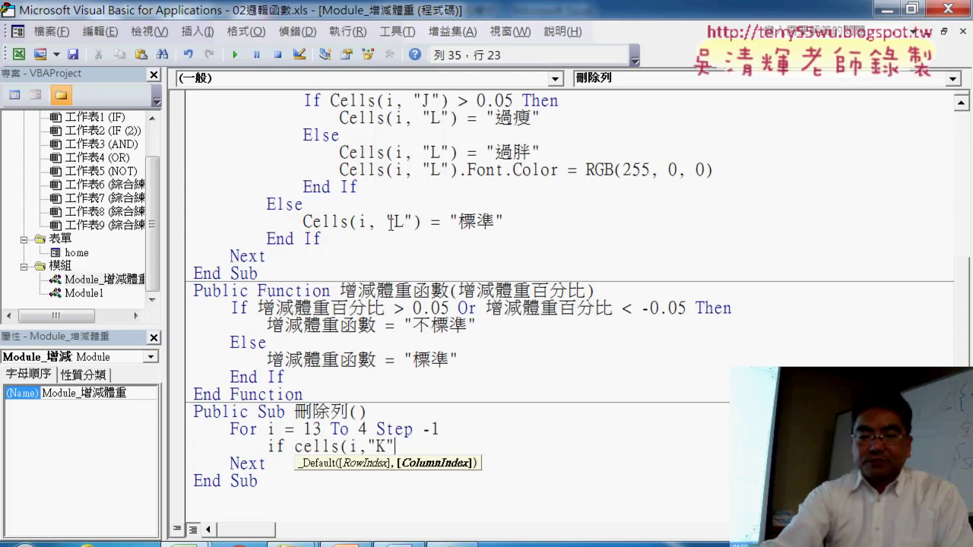
pyautogui.write(')<>')
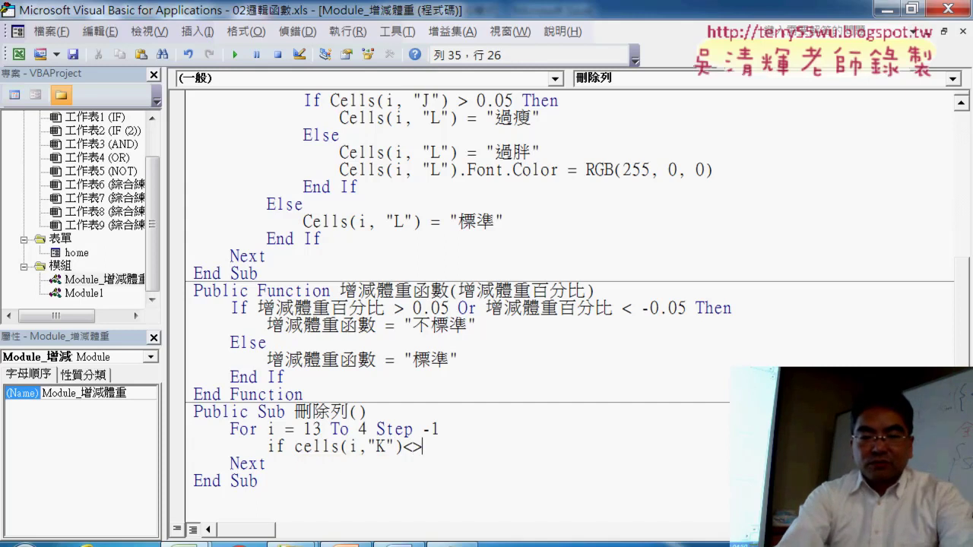
pyautogui.write('""')
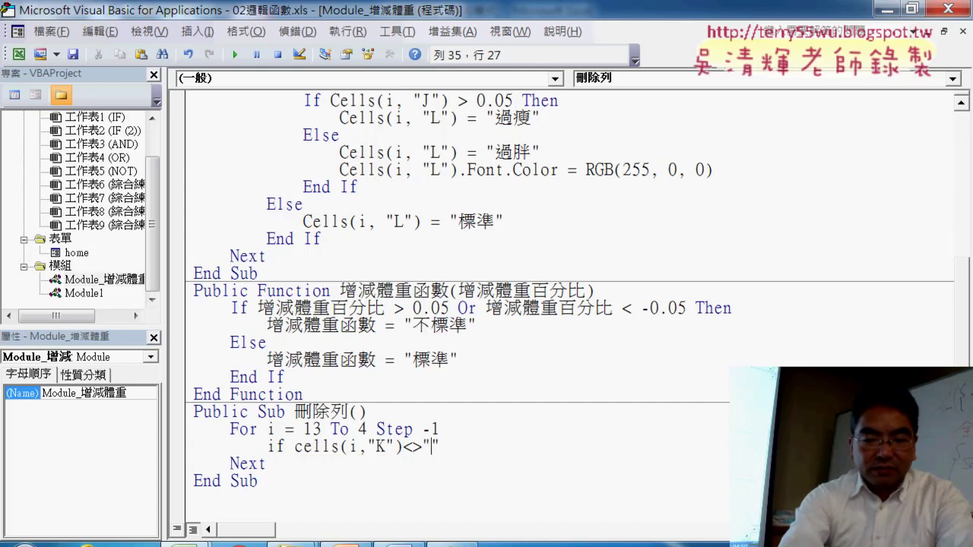
pyautogui.write('ㄕ')
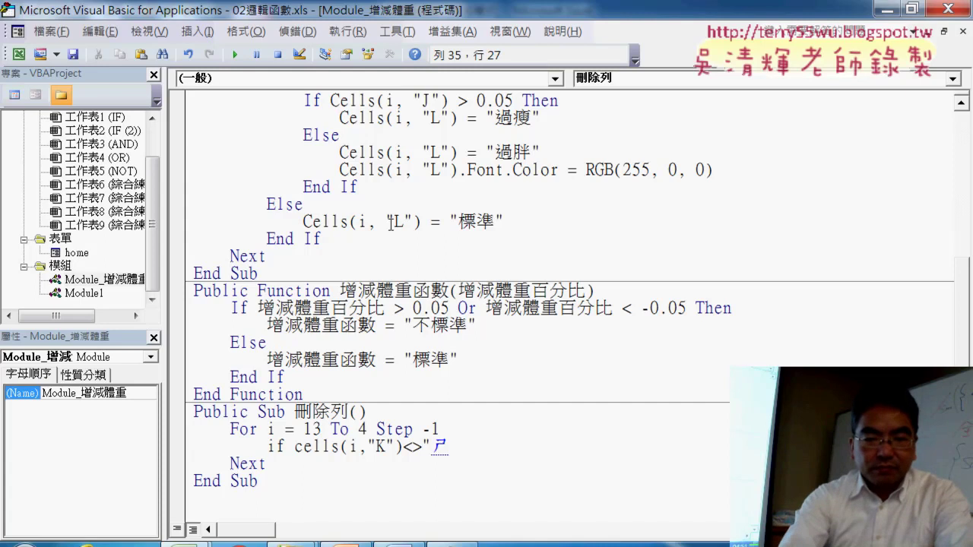
pyautogui.press('BackSpace')
pyautogui.write('過ㄆㄤ')
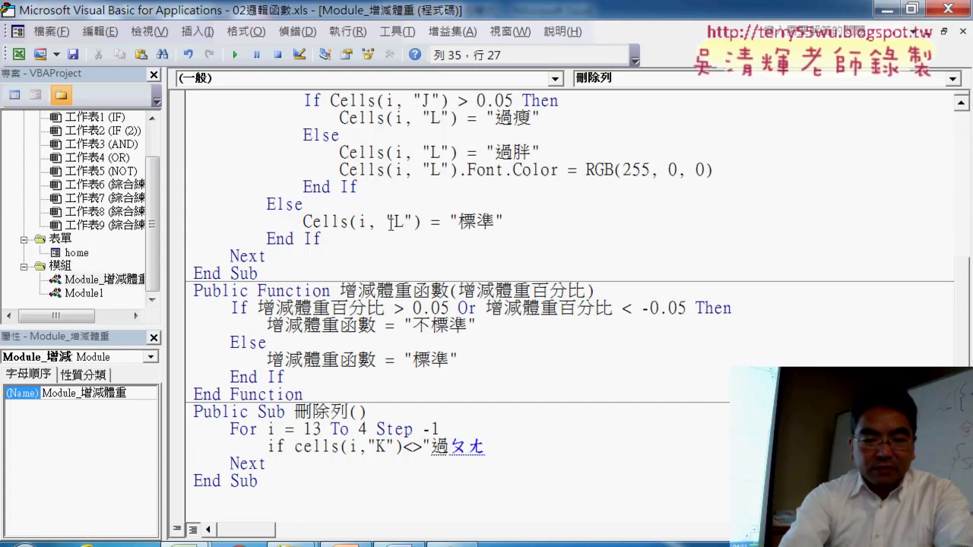
pyautogui.write('胖')
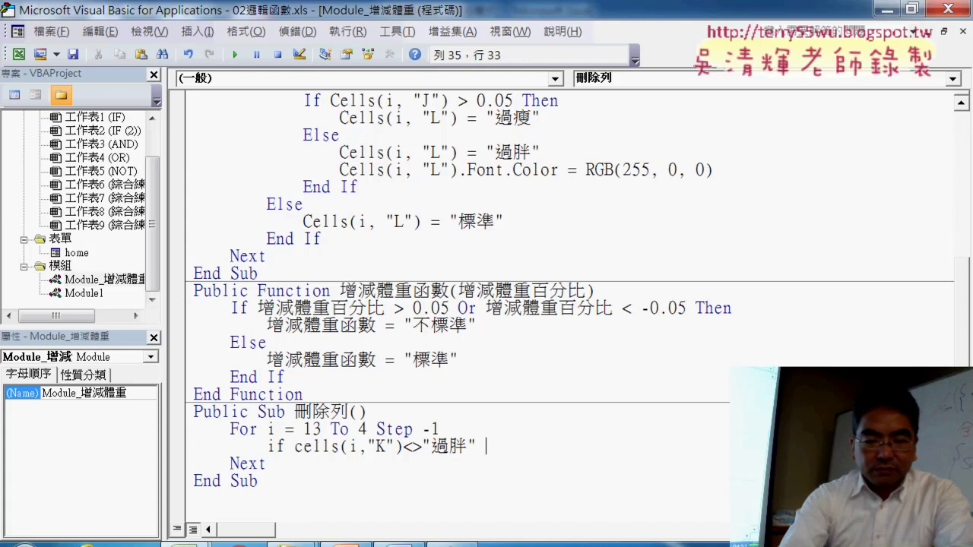
pyautogui.write('ㄋㄧ')
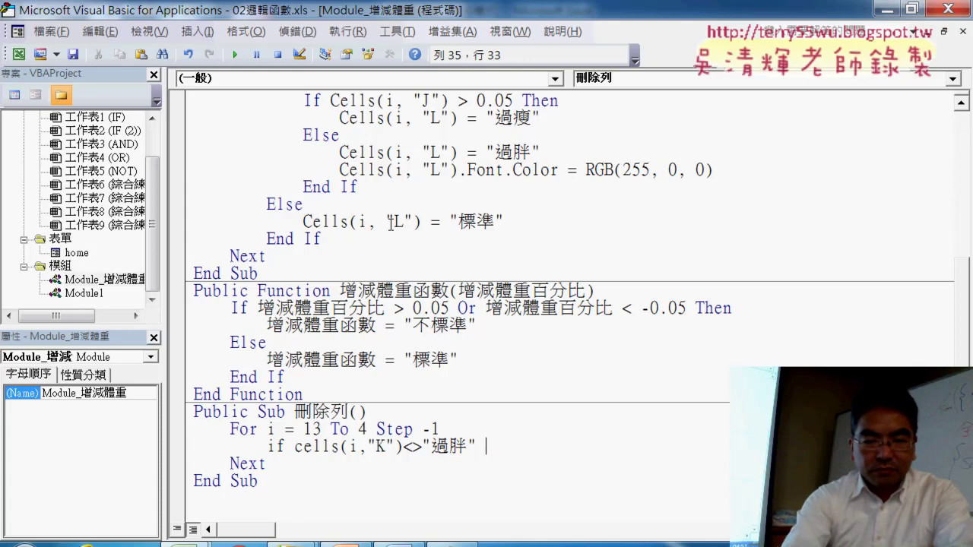
pyautogui.write(' th')
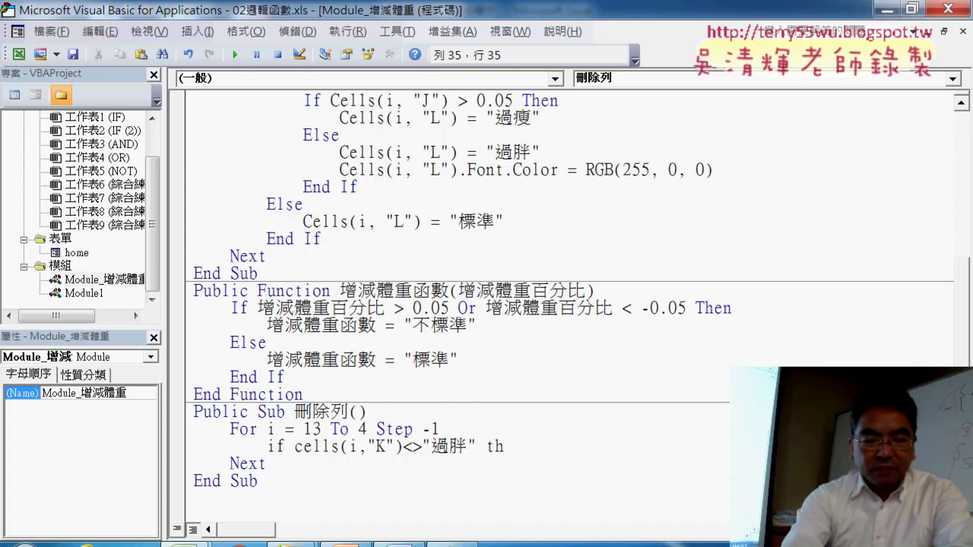
pyautogui.write('en')
# Add an indented Rows(i).Delete inside the If block, closed with End If.
pyautogui.press('Return')
pyautogui.press('Return')
pyautogui.write('en')
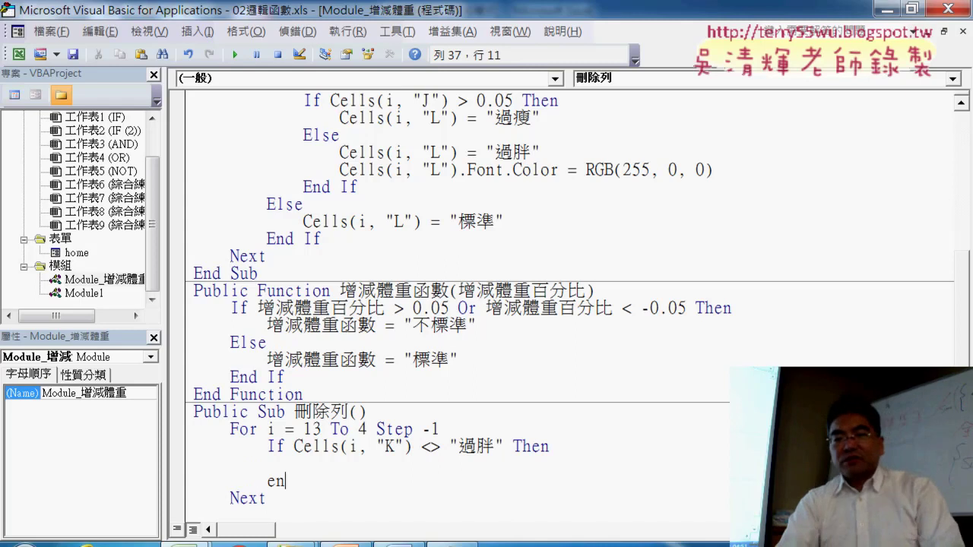
pyautogui.write('d if')
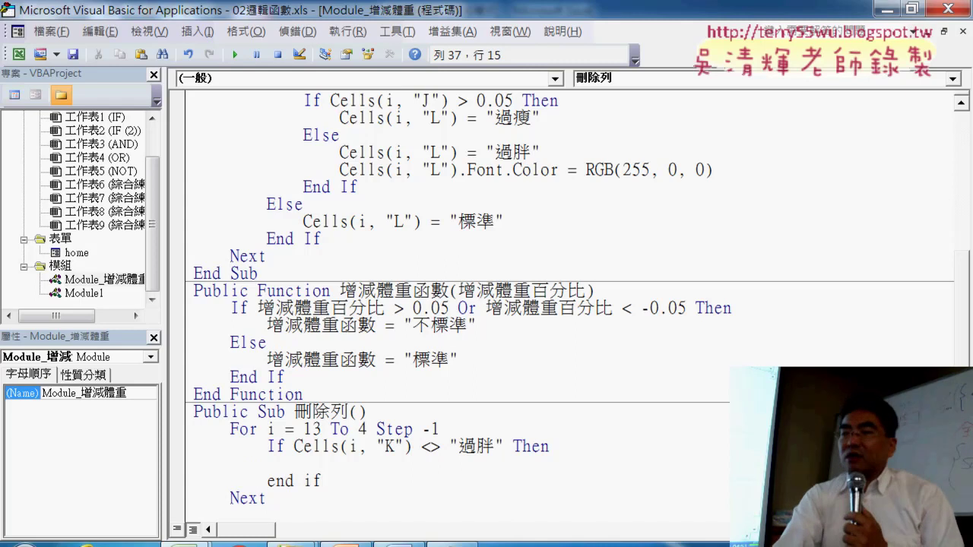
pyautogui.click(308, 464)
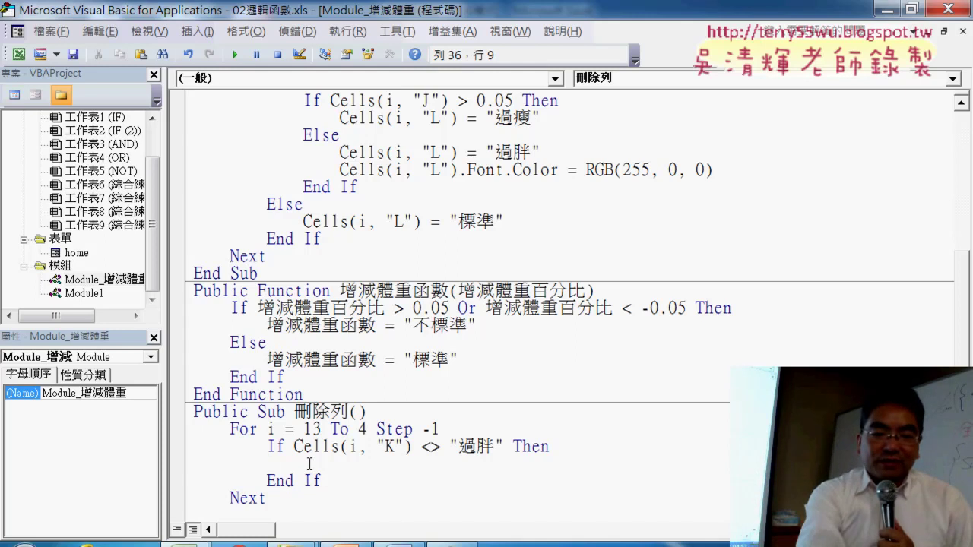
pyautogui.press('Tab')
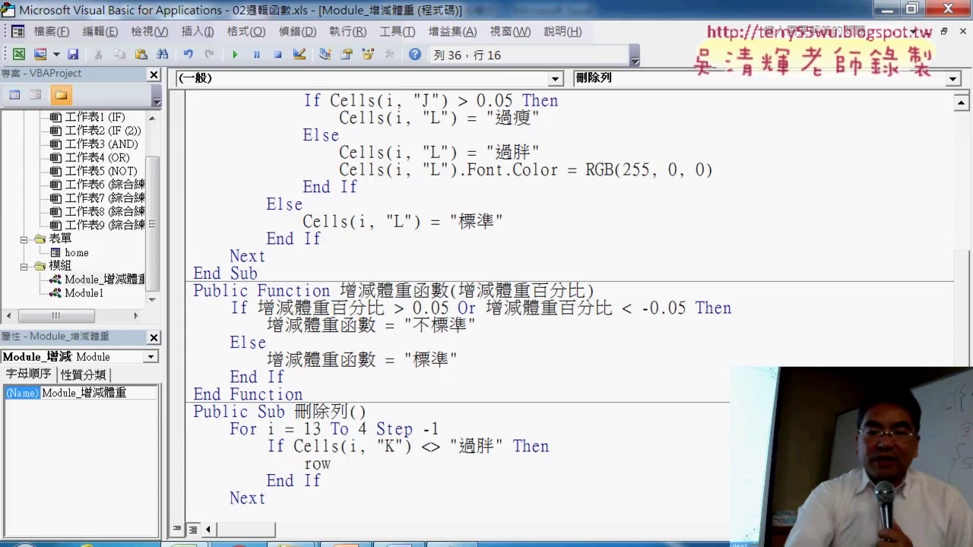
pyautogui.write('s(')
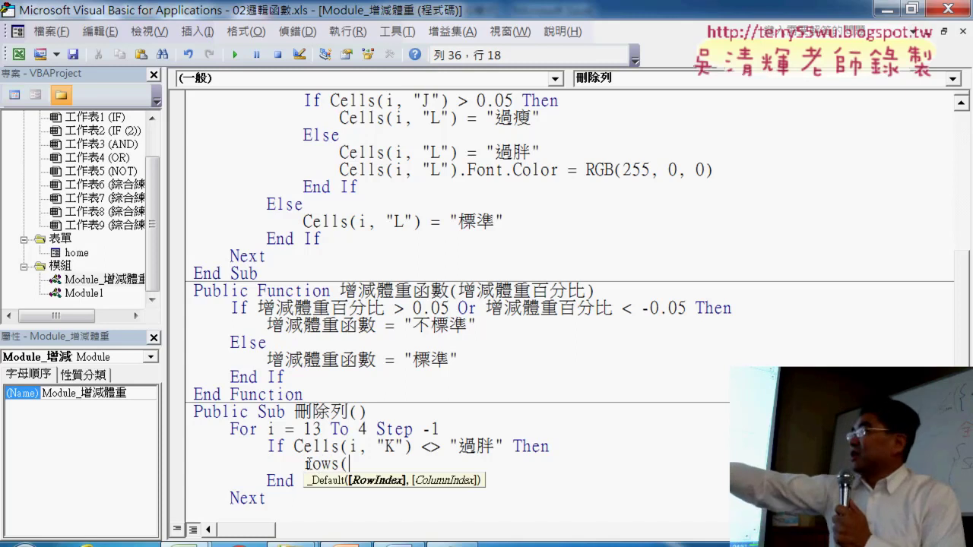
pyautogui.write('i')
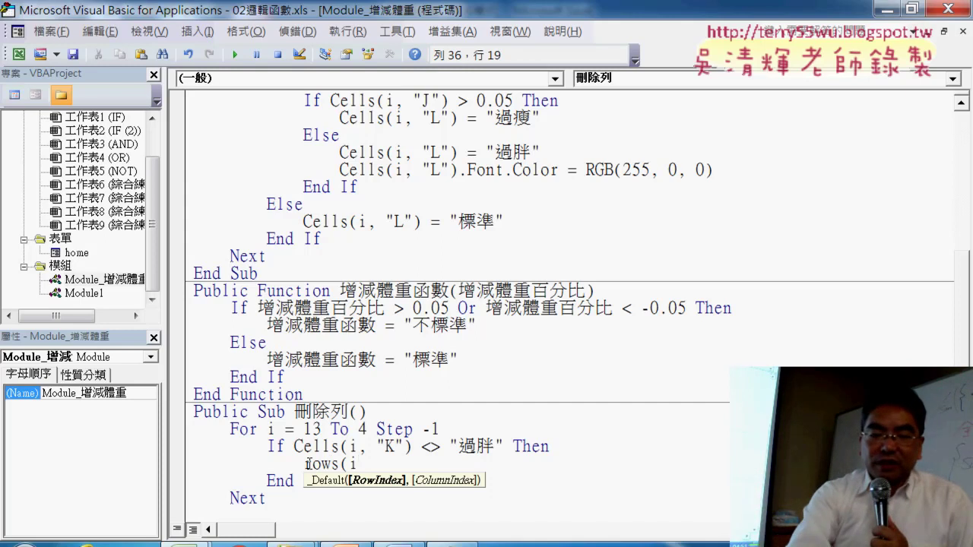
pyautogui.write(')')
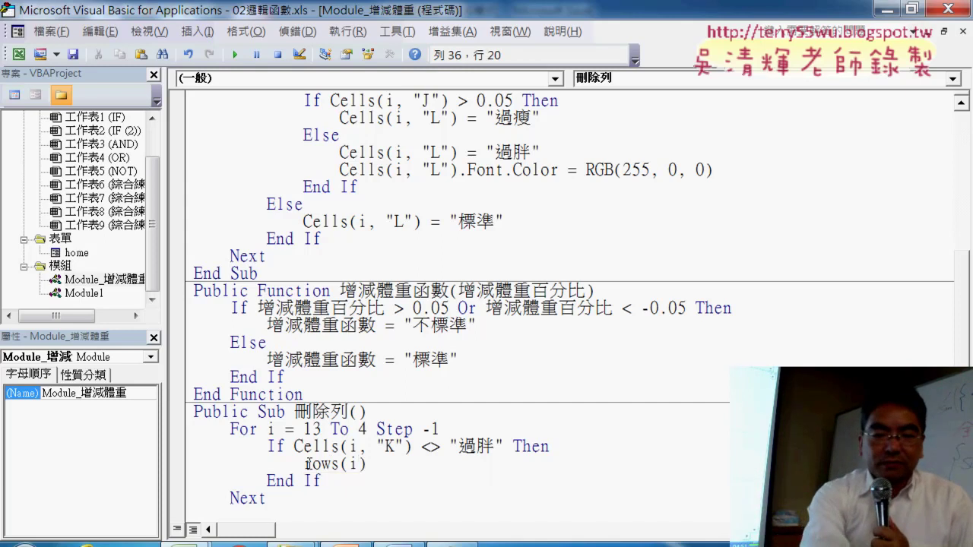
pyautogui.write('.del')
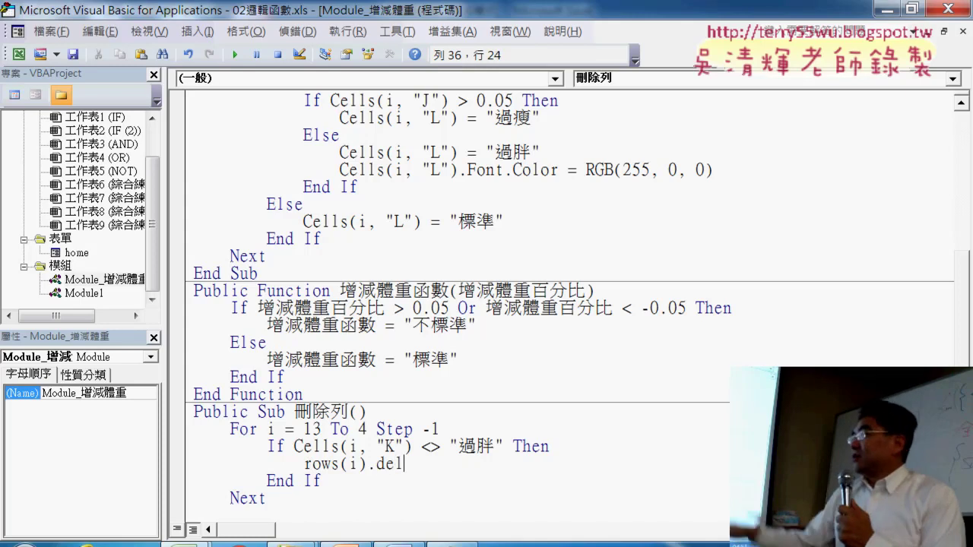
pyautogui.write('ete')
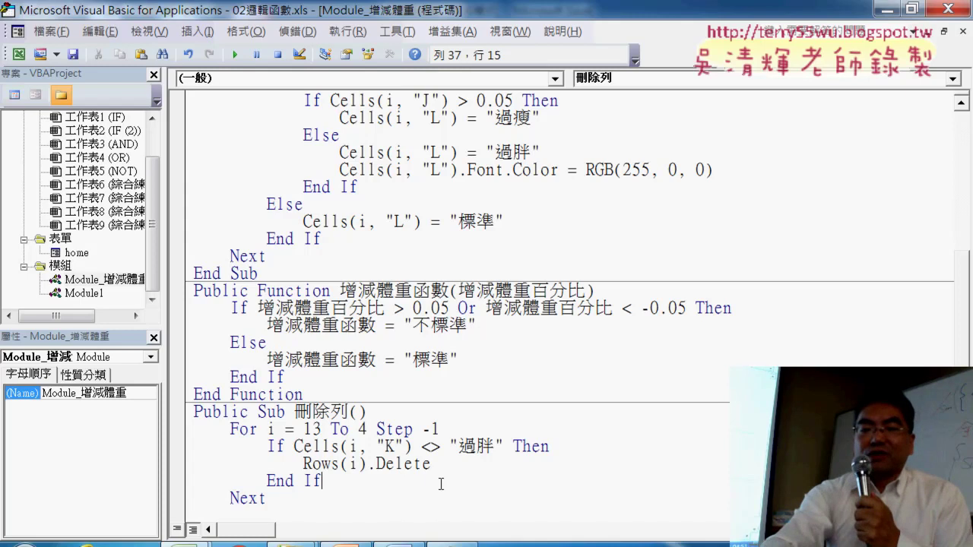
# Tidy the Next and End Sub lines, then highlight the Rows(i).Delete statement.
pyautogui.click(383, 495)
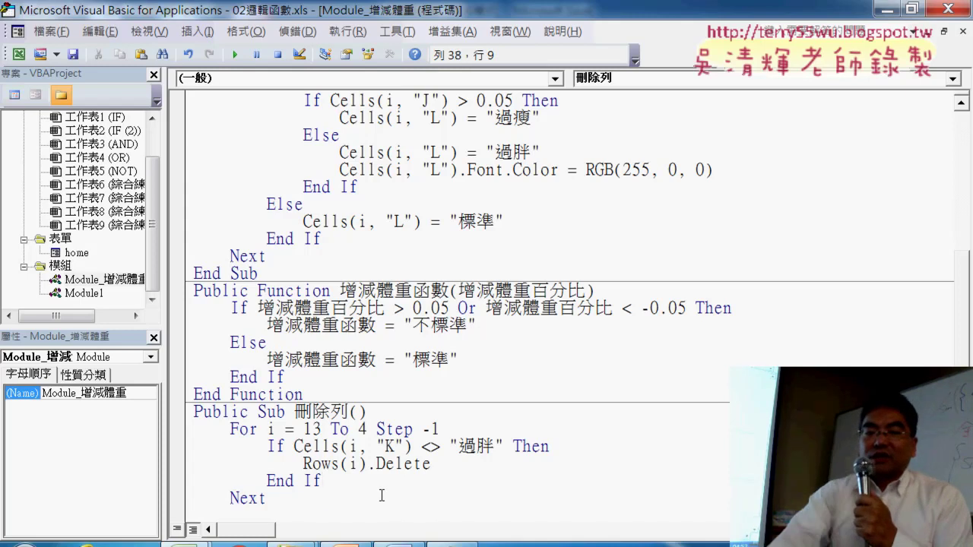
pyautogui.press('Delete')
pyautogui.press('Delete')
pyautogui.hotkey('shift', 'End')
pyautogui.press('Delete')
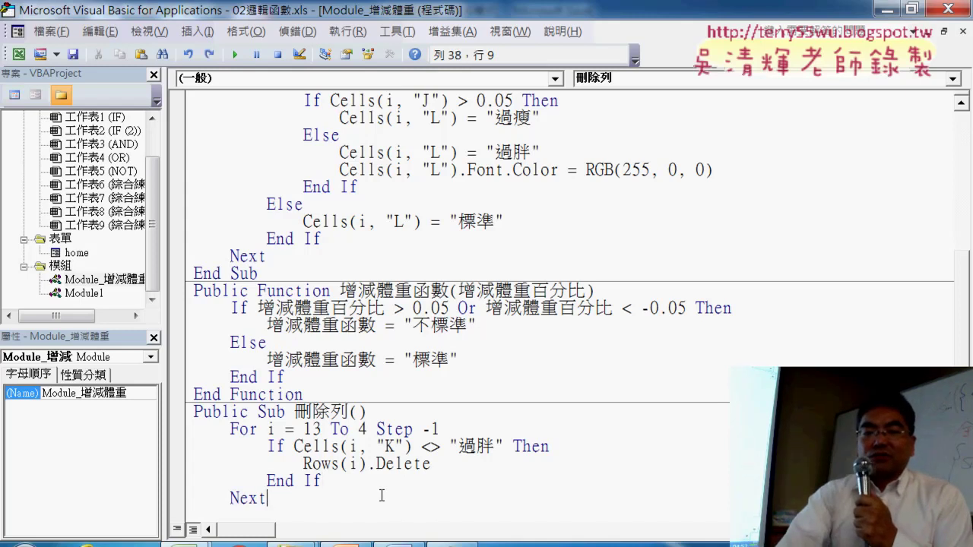
pyautogui.press('Return')
pyautogui.write('End Sub')
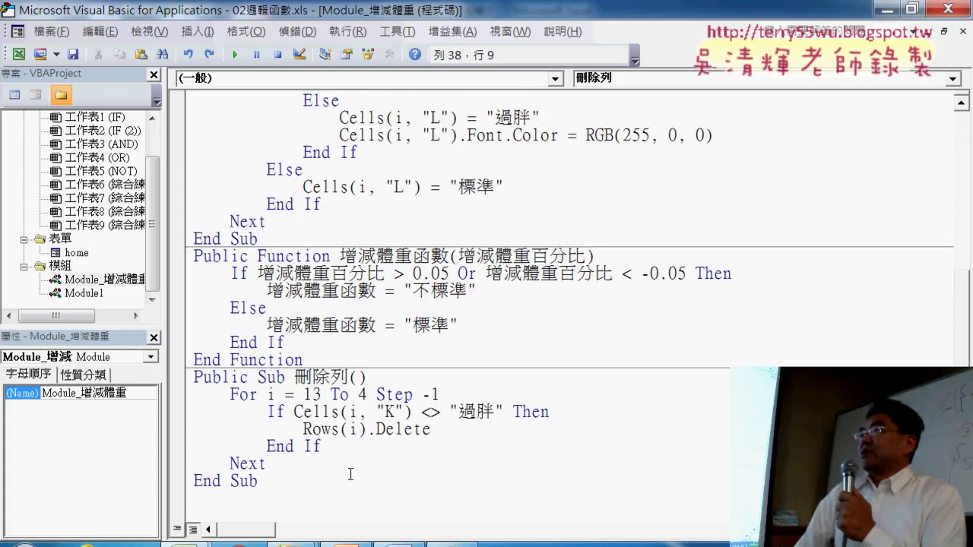
pyautogui.click(303, 428)
pyautogui.moveTo(302, 428); pyautogui.dragTo(454, 428)
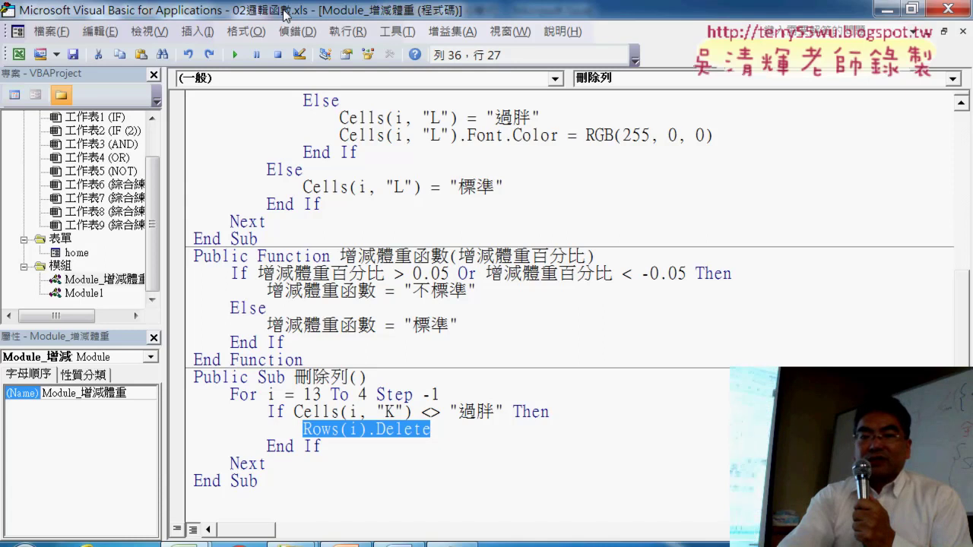
# Place the VBA editor on the right with the Project pane collapsed, keeping the table visible.
pyautogui.doubleClick(285, 15)
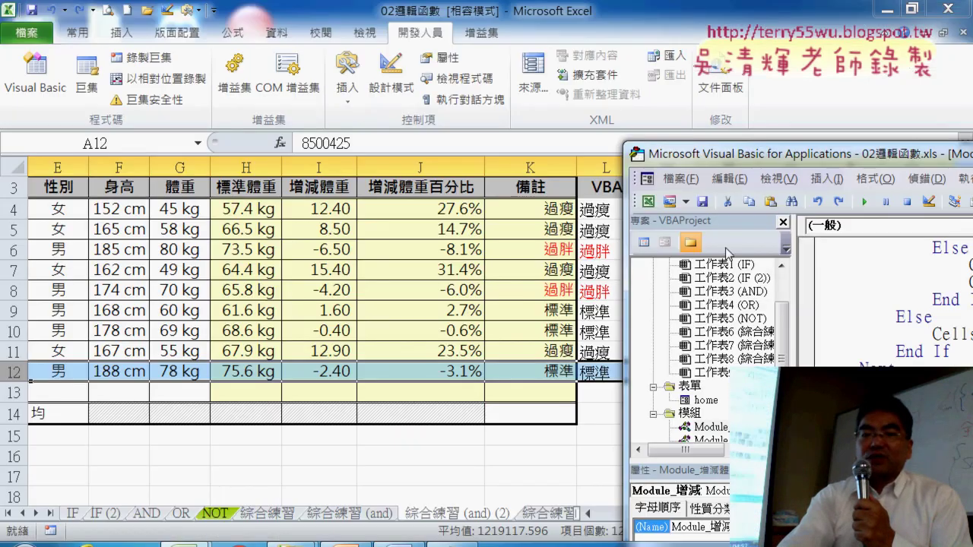
pyautogui.moveTo(726, 159)
pyautogui.mouseDown()
pyautogui.moveTo(420, 41)
pyautogui.moveTo(737, 26)
pyautogui.mouseUp()
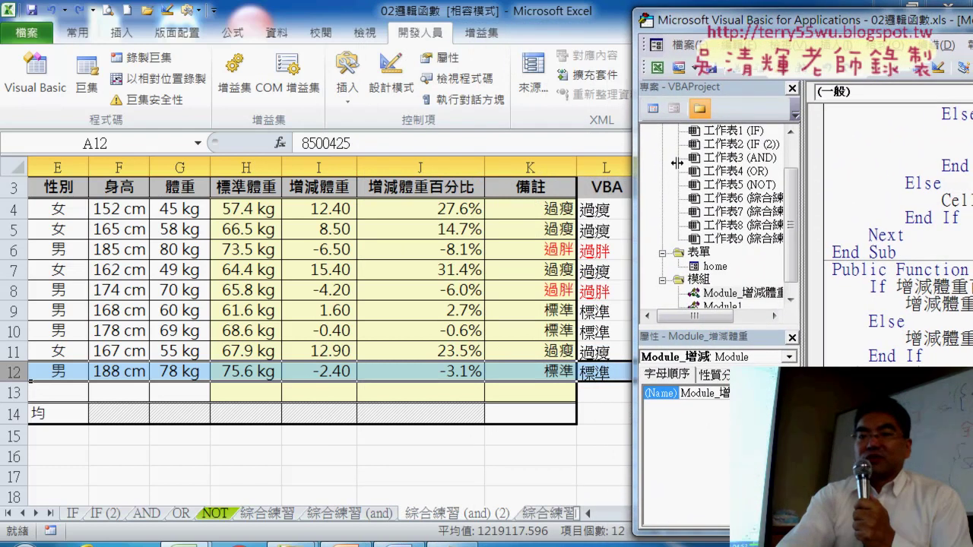
pyautogui.moveTo(802, 185); pyautogui.dragTo(660, 185)
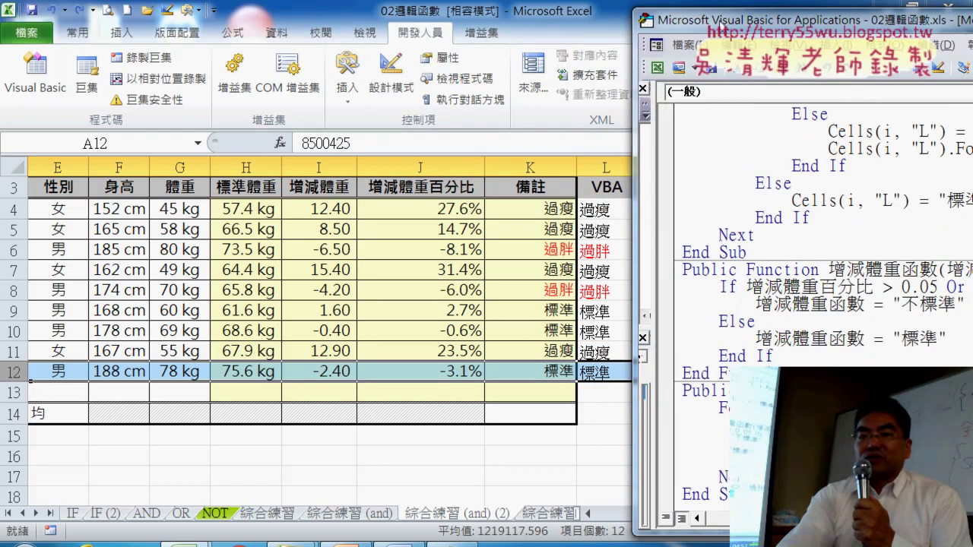
pyautogui.doubleClick(719, 16)
pyautogui.doubleClick(745, 10)
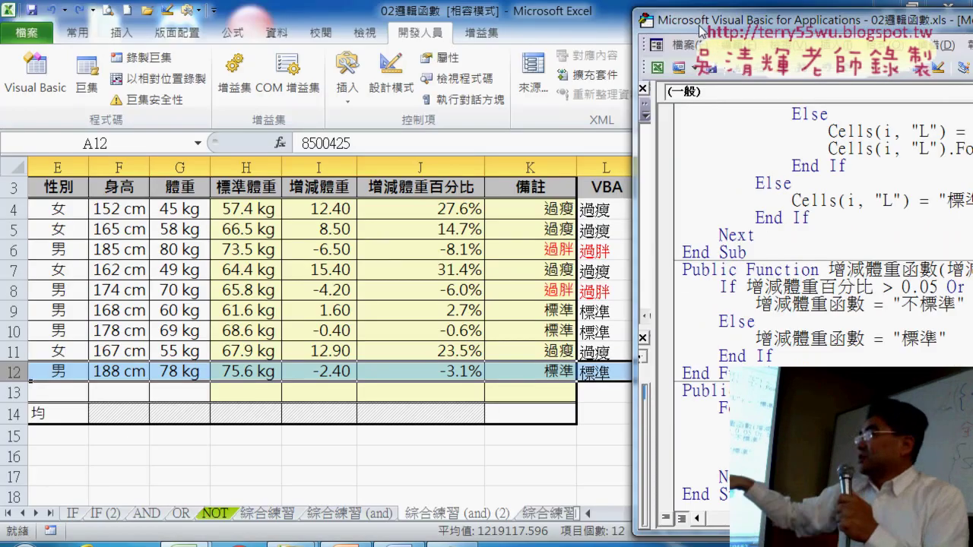
pyautogui.moveTo(745, 23); pyautogui.dragTo(728, 24)
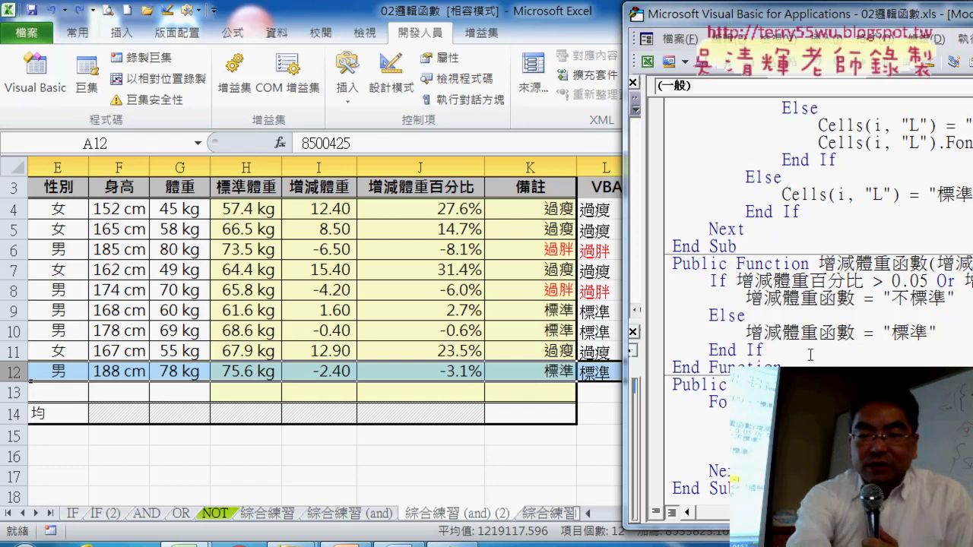
# Step through 刪除列 with F8 until only the 185 cm and 174 cm 過胖 rows remain.
pyautogui.press('F8')
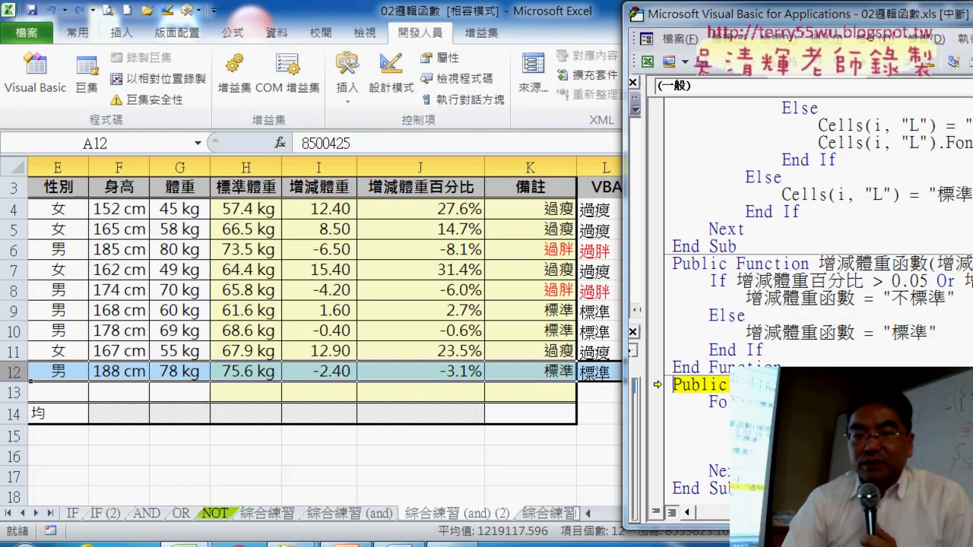
pyautogui.press('F8')
pyautogui.press('F8')
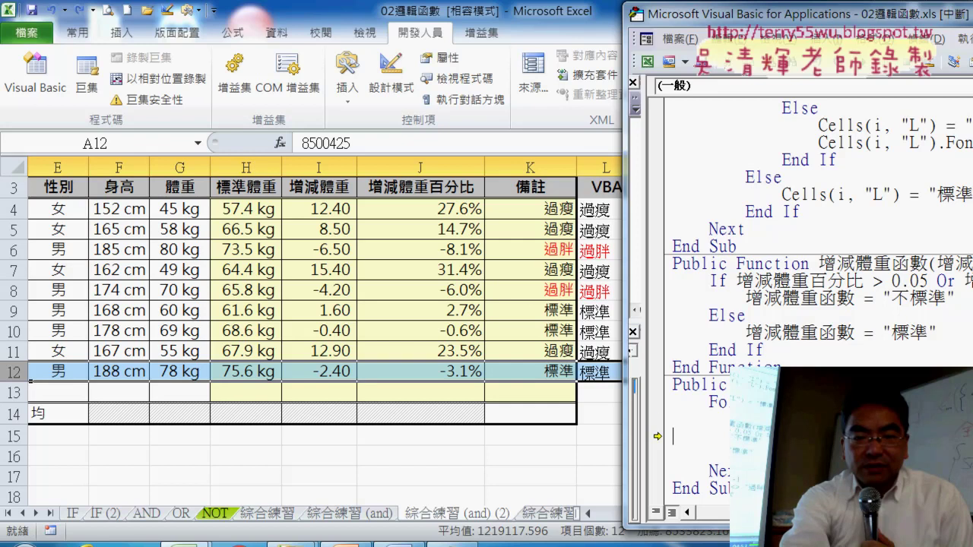
pyautogui.press('F8')
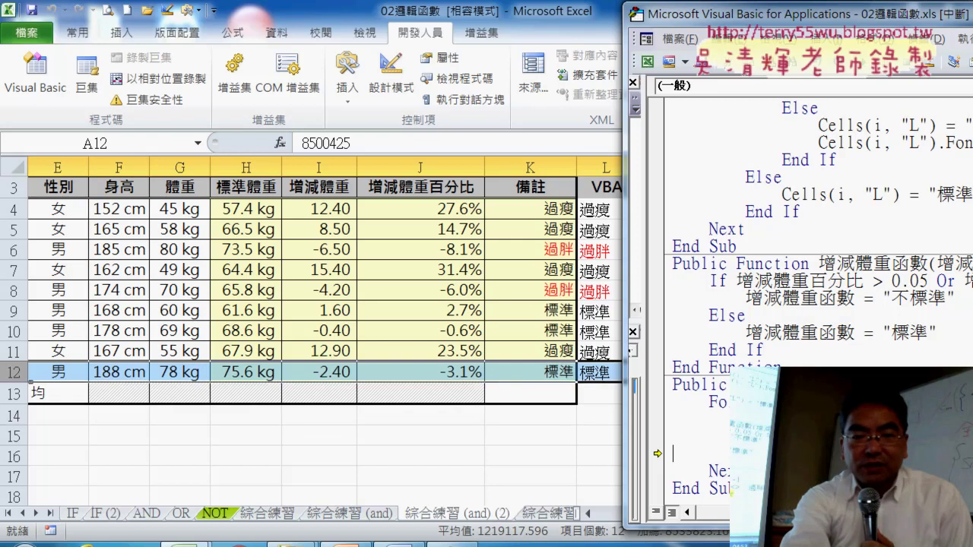
pyautogui.press('F8')
pyautogui.press('F8')
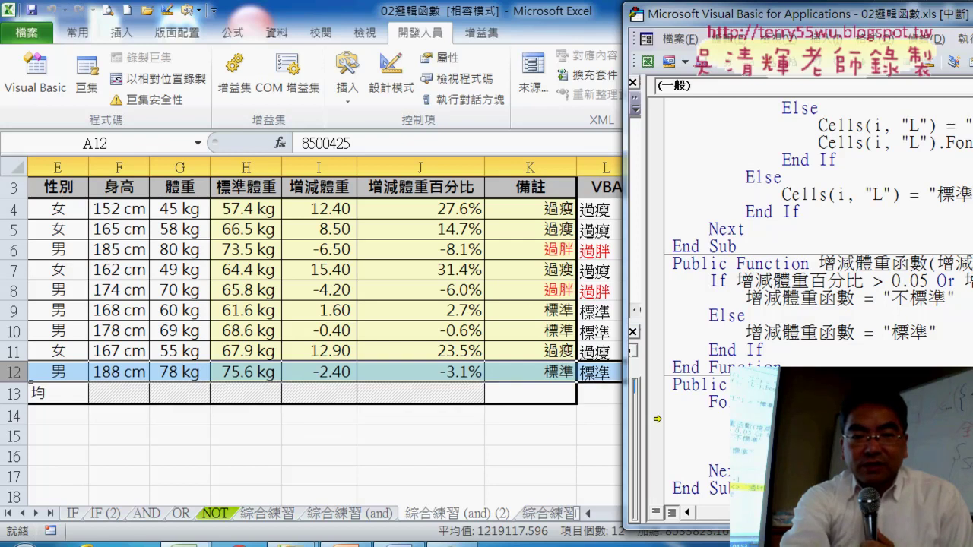
pyautogui.press('F8')
pyautogui.press('F8')
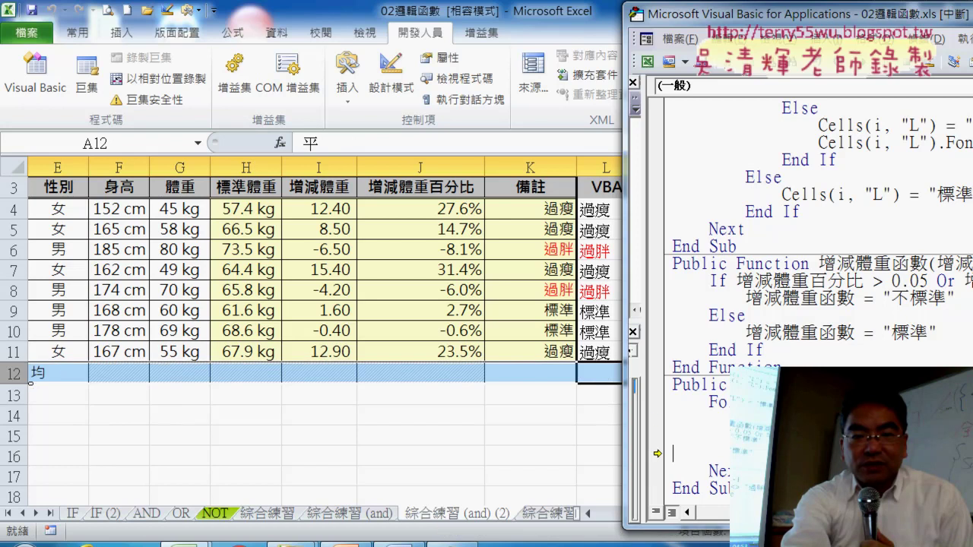
pyautogui.press('F8')
pyautogui.press('F8')
pyautogui.press('F8')
pyautogui.press('F8')
pyautogui.press('F8')
pyautogui.press('F8')
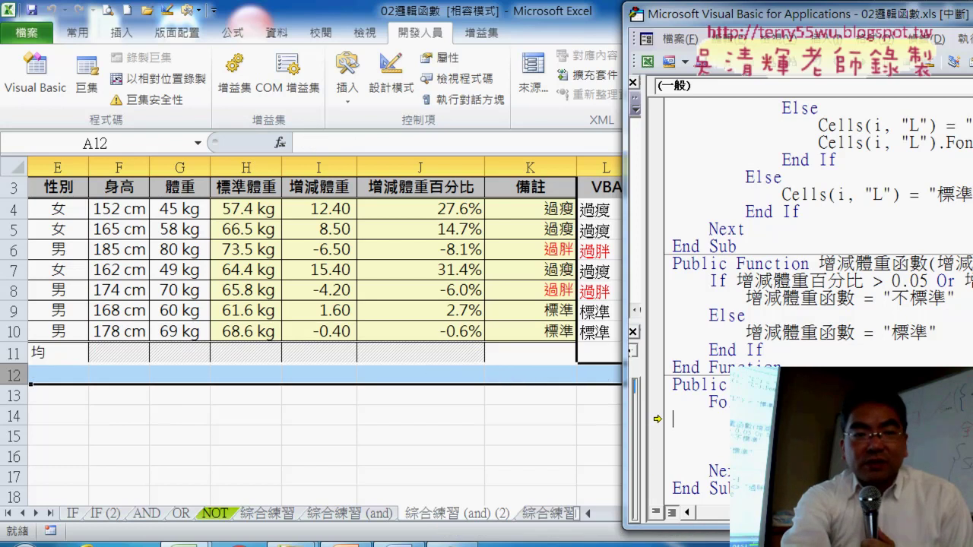
pyautogui.press('F8')
pyautogui.press('F8')
pyautogui.press('F8')
pyautogui.press('F8')
pyautogui.press('F8')
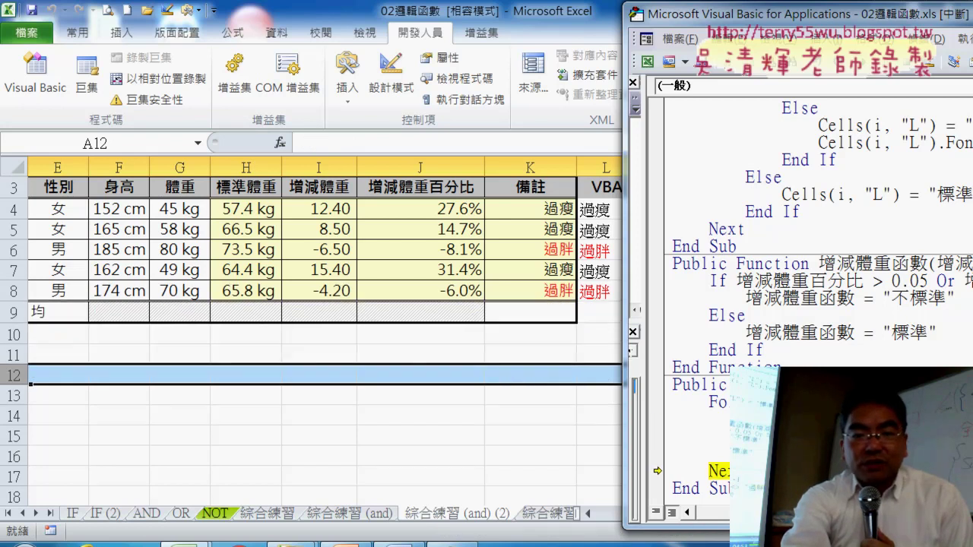
pyautogui.press('F8')
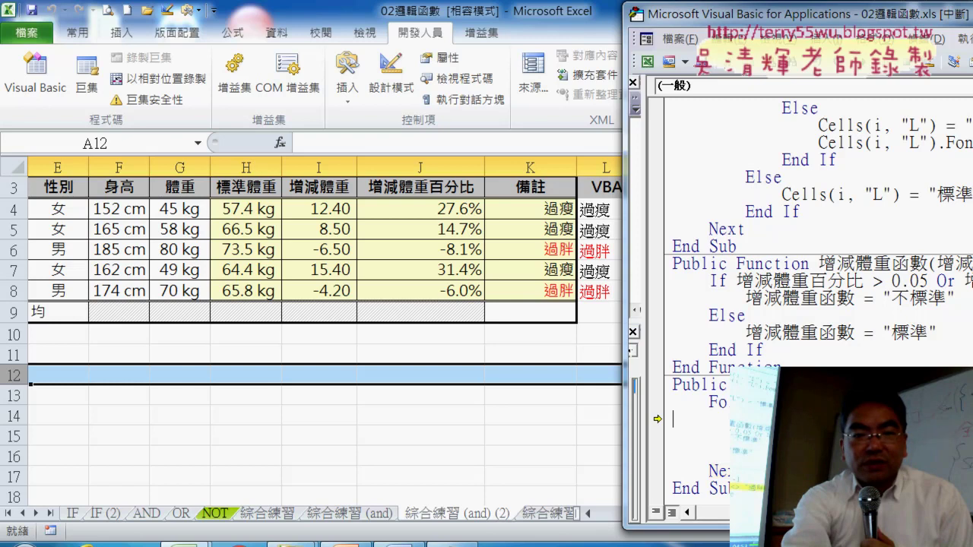
pyautogui.press('F8')
pyautogui.press('F8')
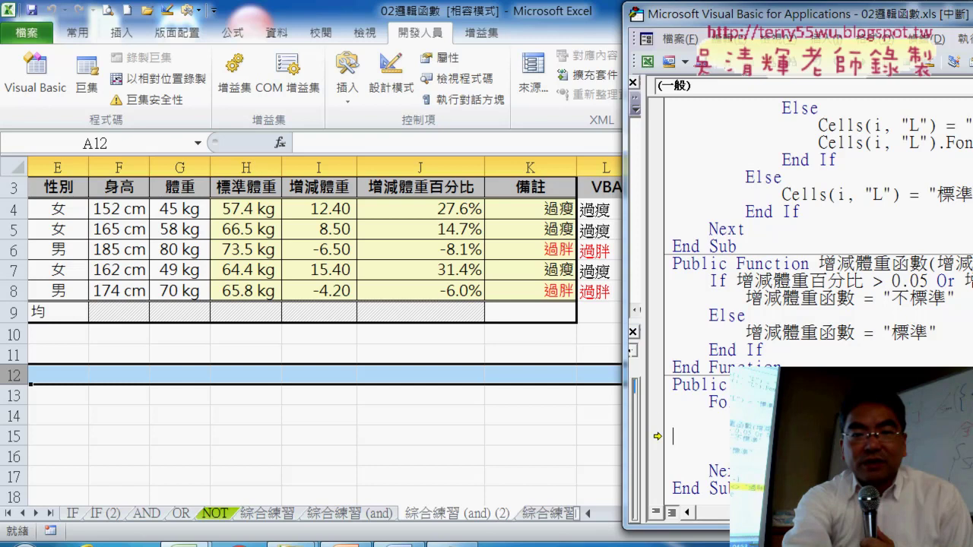
pyautogui.press('F8')
pyautogui.press('F8')
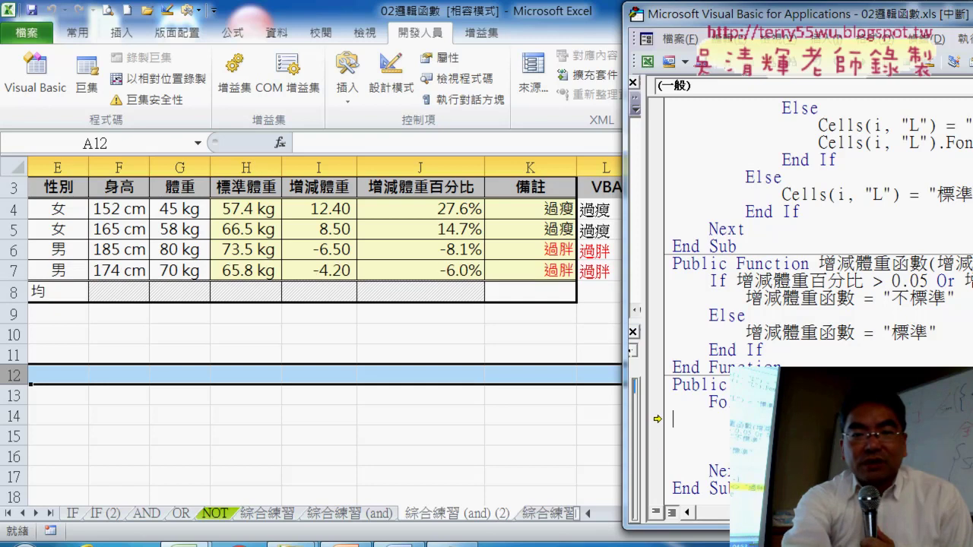
pyautogui.press('F8')
pyautogui.press('F8')
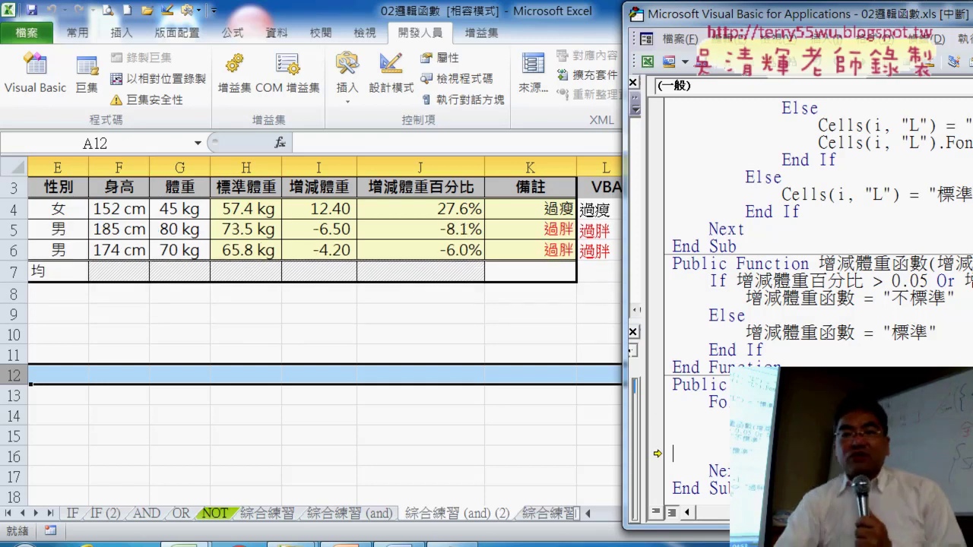
pyautogui.press('F8')
pyautogui.press('F8')
pyautogui.press('F8')
pyautogui.press('F8')
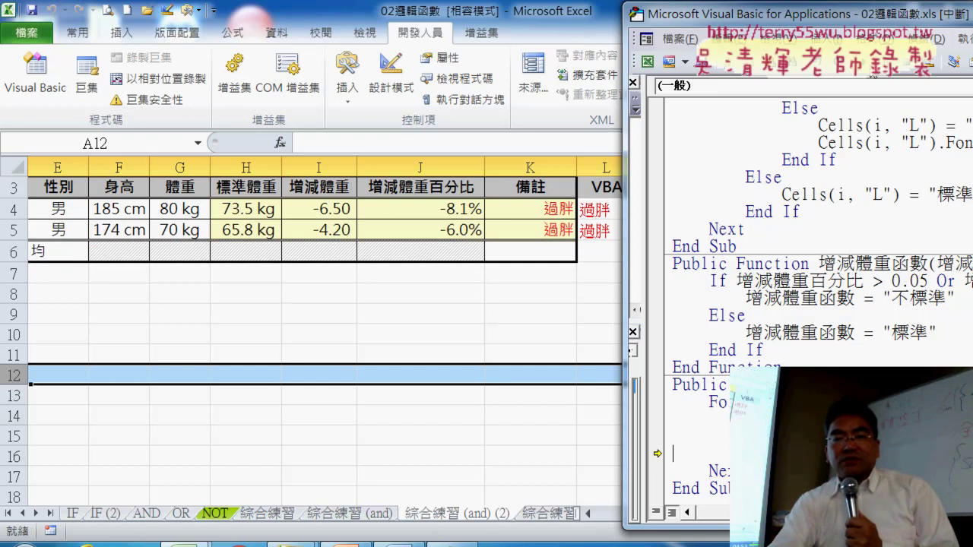
pyautogui.press('F5')
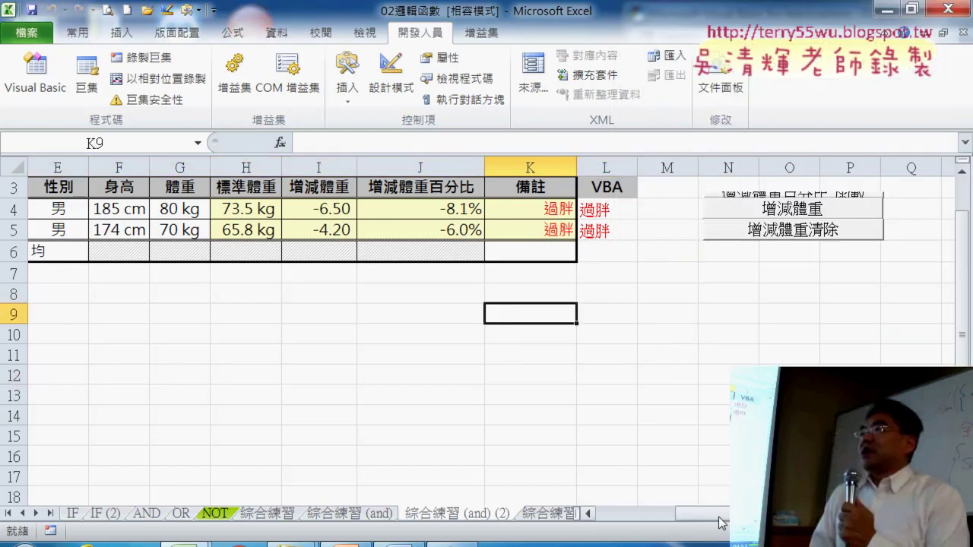
# Scroll the sheet left, select K4:K5, and bring the VBA code window back.
pyautogui.moveTo(703, 514); pyautogui.dragTo(676, 514)
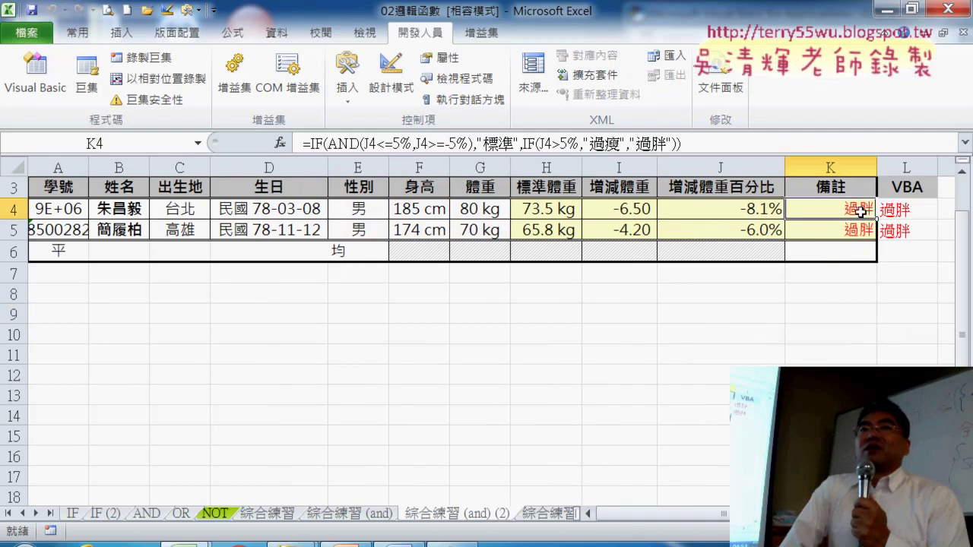
pyautogui.moveTo(855, 208); pyautogui.dragTo(857, 229)
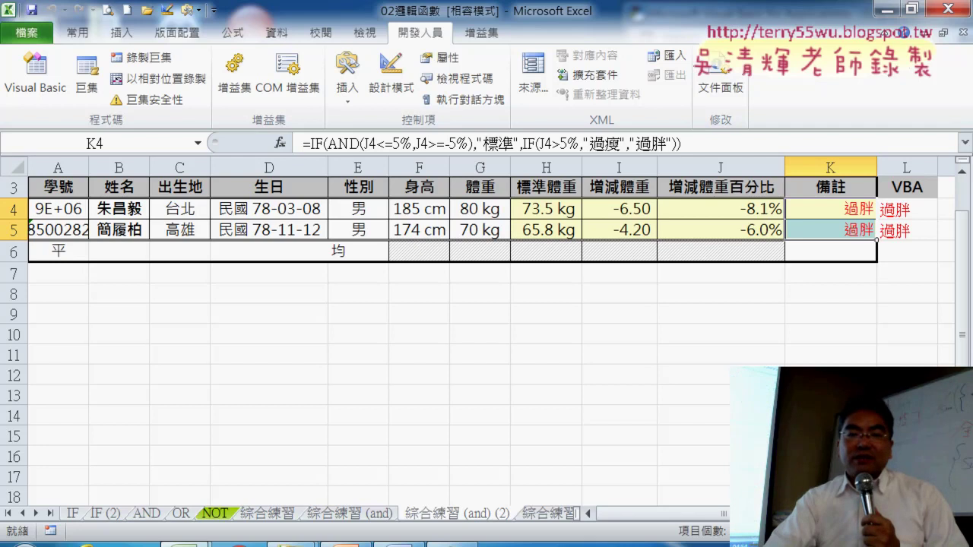
pyautogui.moveTo(182, 541)
pyautogui.click(273, 489)
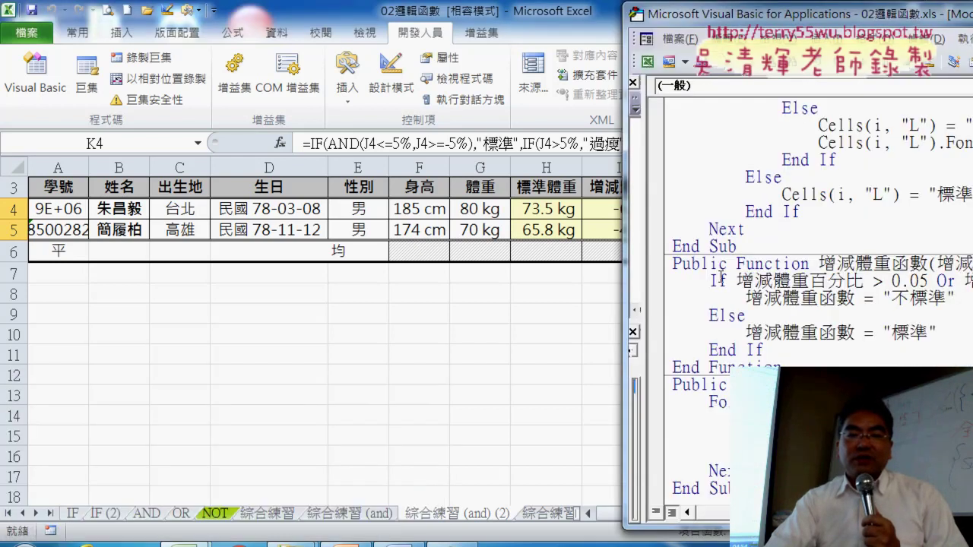
# Move the code window over the workbook and highlight '13 To 4 Step -1' on the For line.
pyautogui.moveTo(720, 14); pyautogui.dragTo(215, 13)
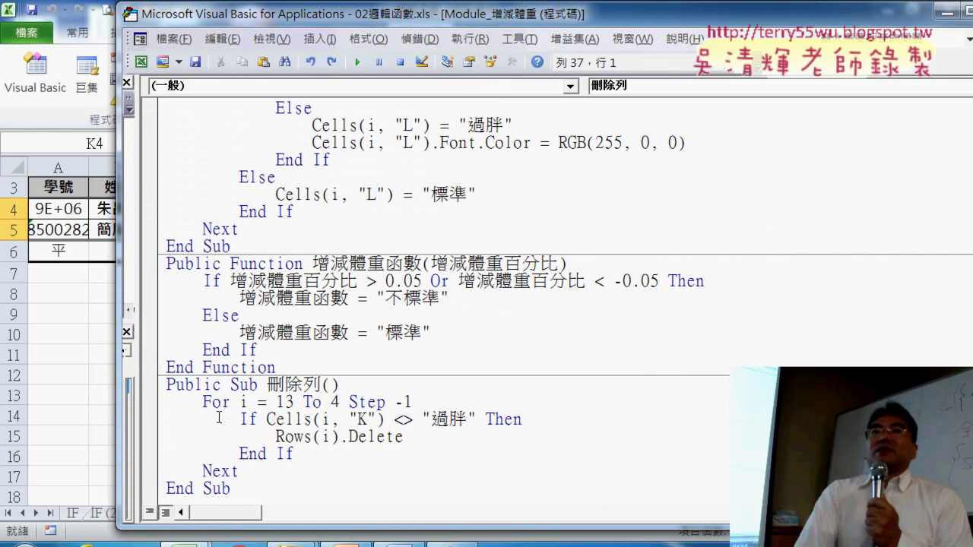
pyautogui.moveTo(275, 402); pyautogui.dragTo(428, 399)
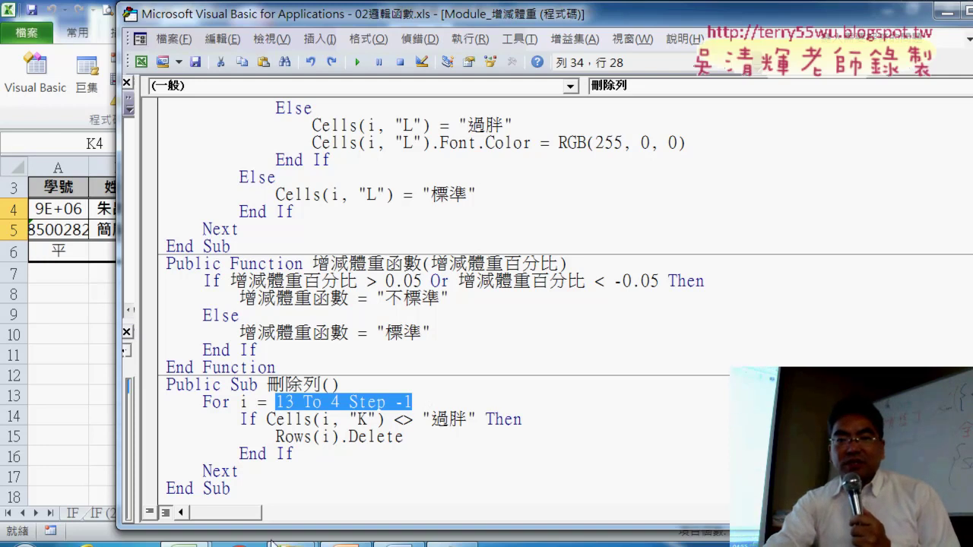
# Bring up the 02_邏輯函數 folder window, stepping back to its parent and forward again.
pyautogui.moveTo(304, 541)
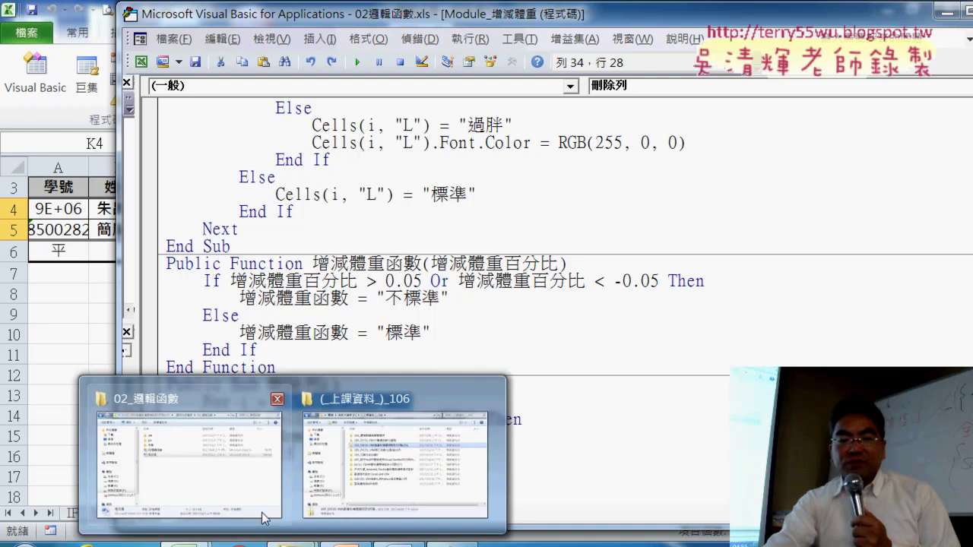
pyautogui.click(167, 415)
pyautogui.click(224, 80)
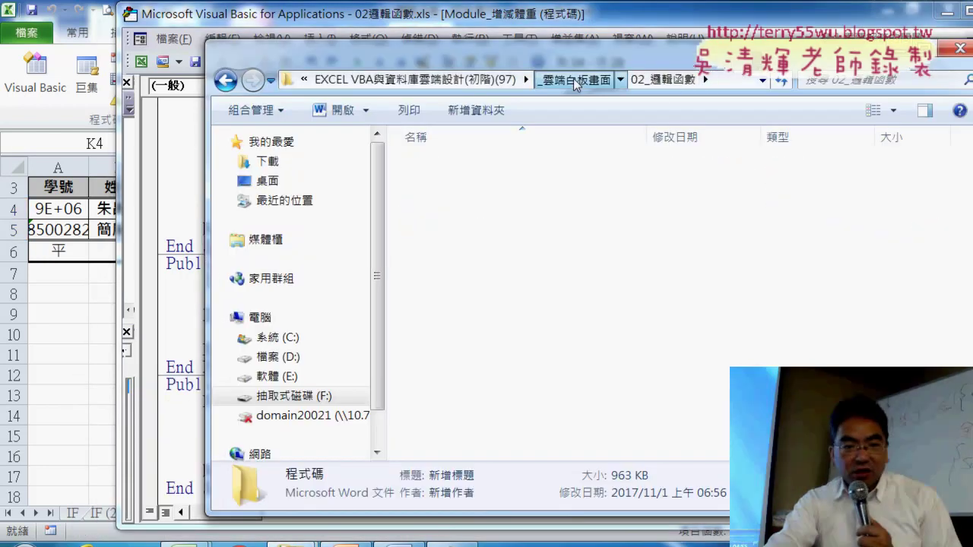
pyautogui.click(253, 80)
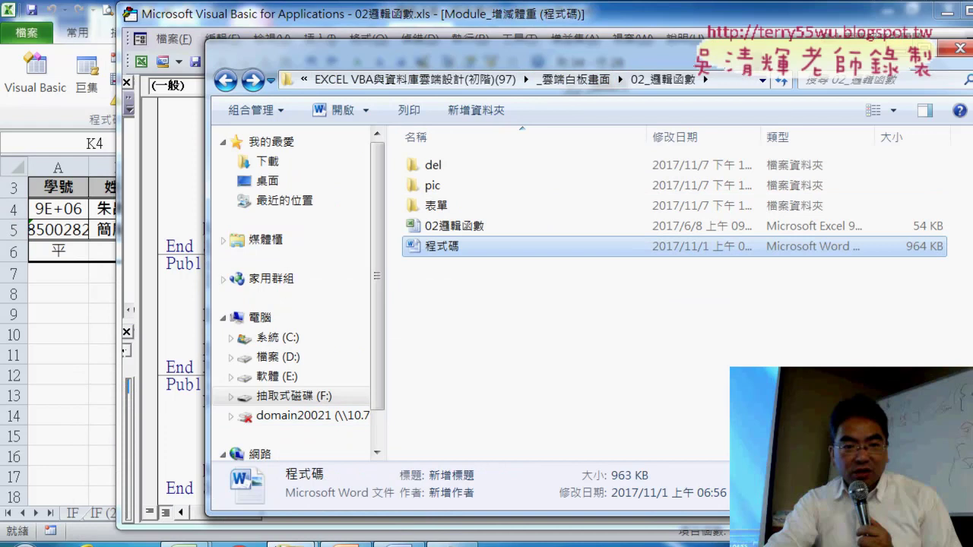
pyautogui.moveTo(304, 541)
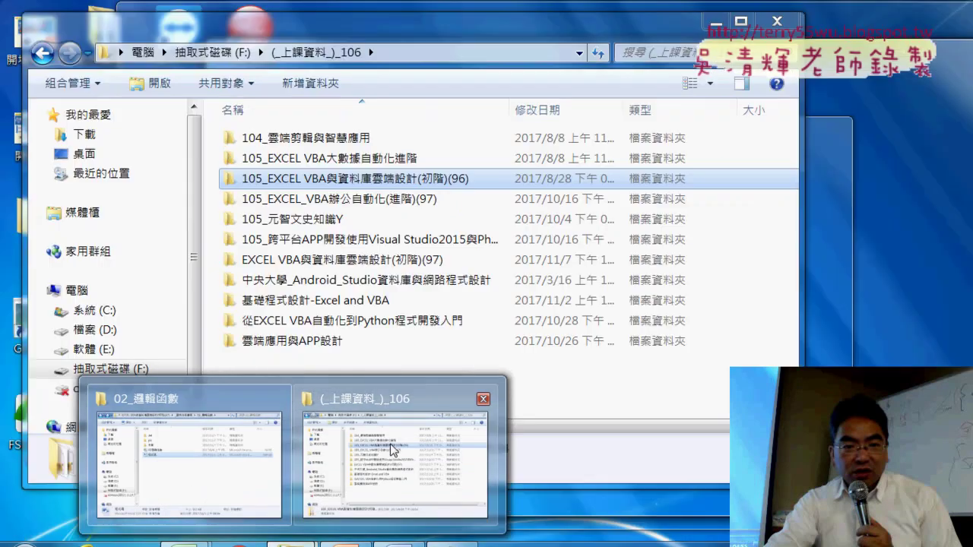
# Open the 03日期與時間函數 workbook via the 105 course folder > 02_範例 > 範例檔(統一).
pyautogui.click(346, 513)
pyautogui.doubleClick(391, 186)
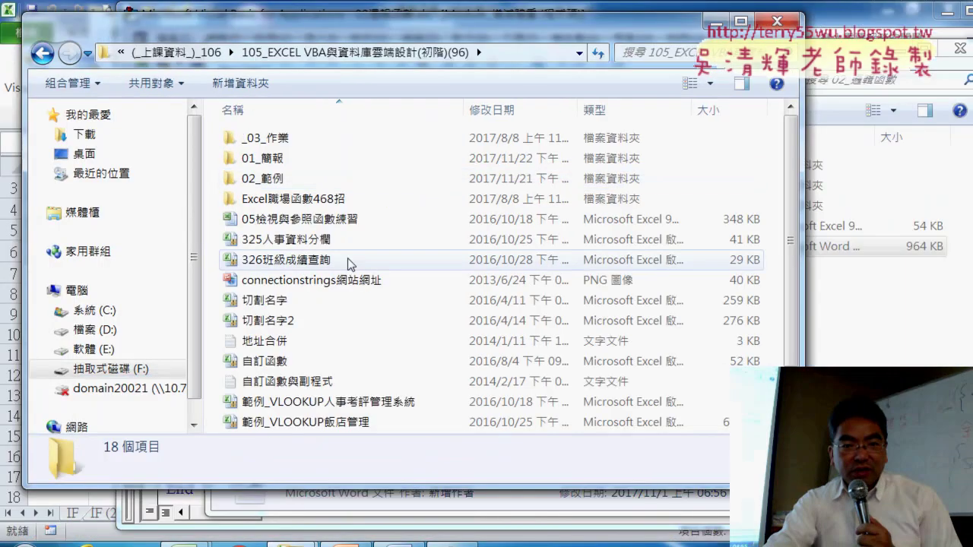
pyautogui.doubleClick(336, 181)
pyautogui.scroll(-4, 337, 186)
pyautogui.scroll(-3, 342, 163)
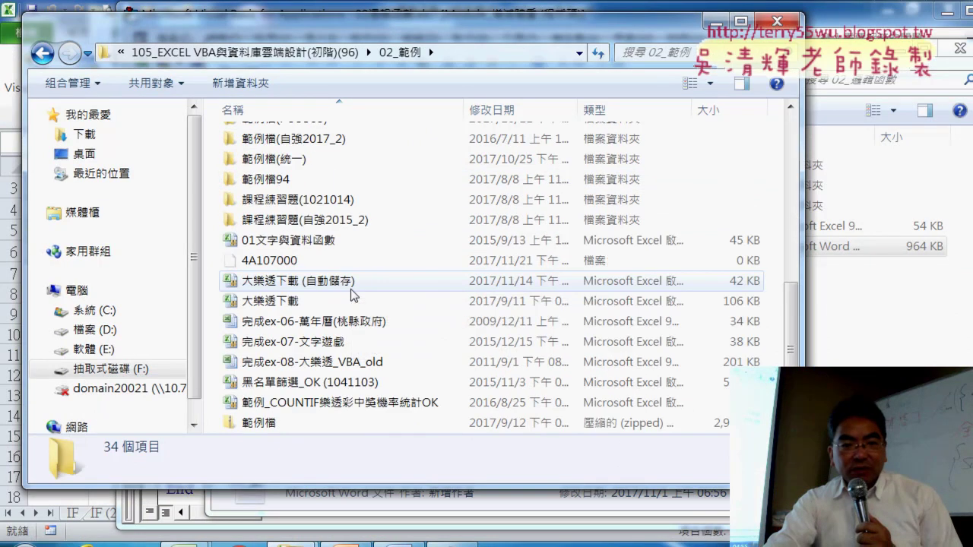
pyautogui.doubleClick(347, 161)
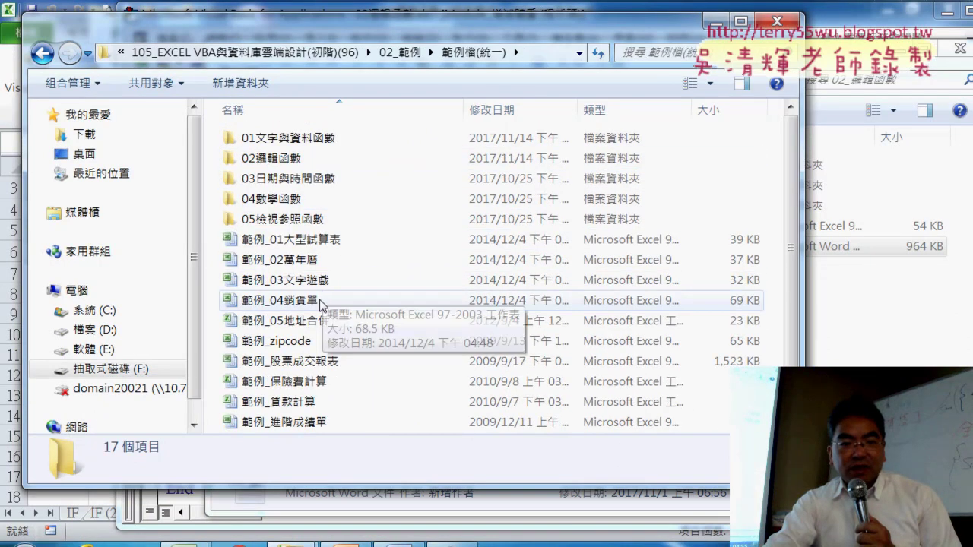
pyautogui.click(319, 184)
pyautogui.doubleClick(319, 184)
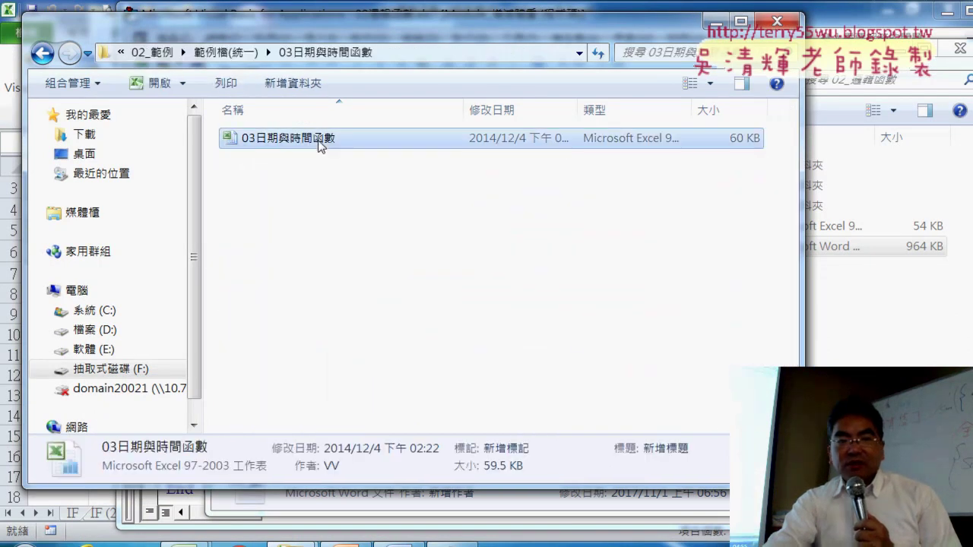
pyautogui.doubleClick(317, 139)
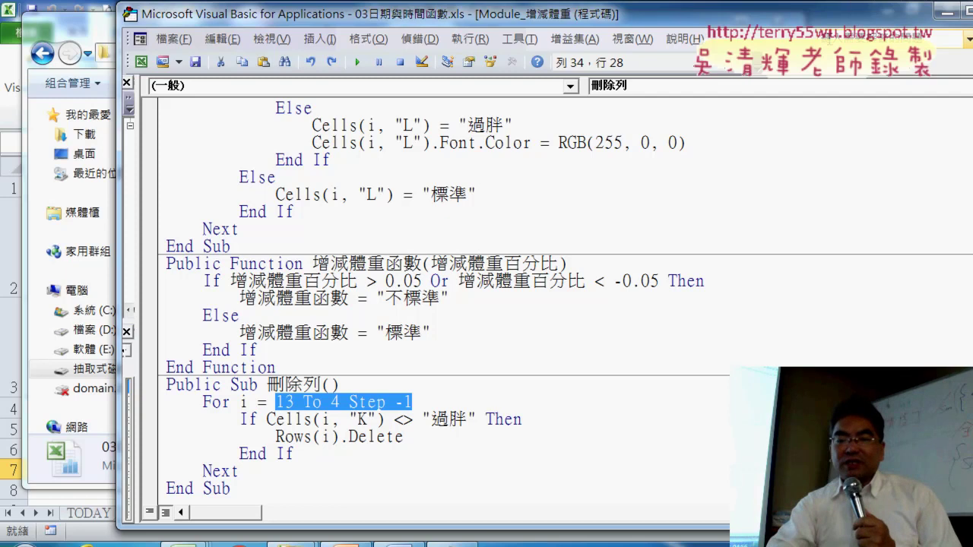
# Close the VBA editor and check the date value in A2 on the 綜合練習 sheet.
pyautogui.moveTo(808, 18); pyautogui.dragTo(687, 32)
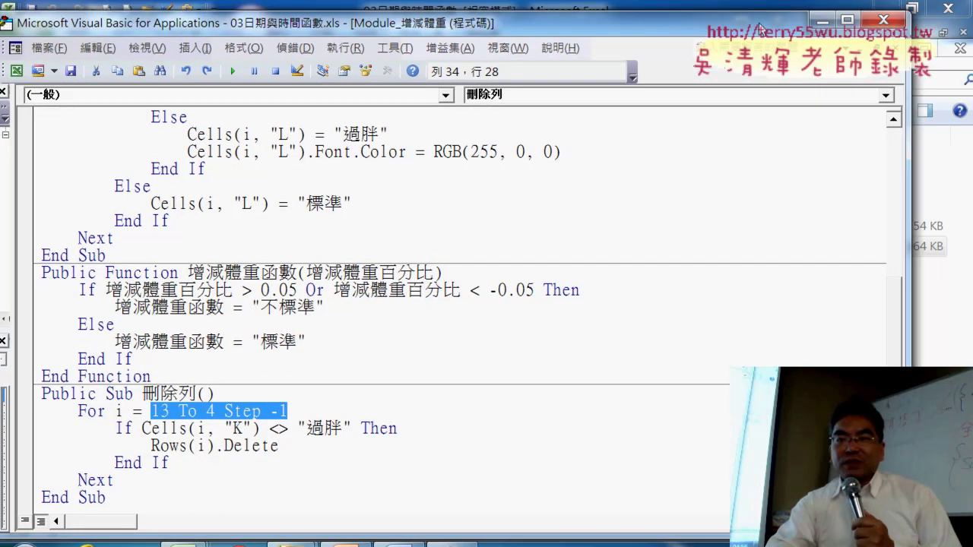
pyautogui.click(883, 19)
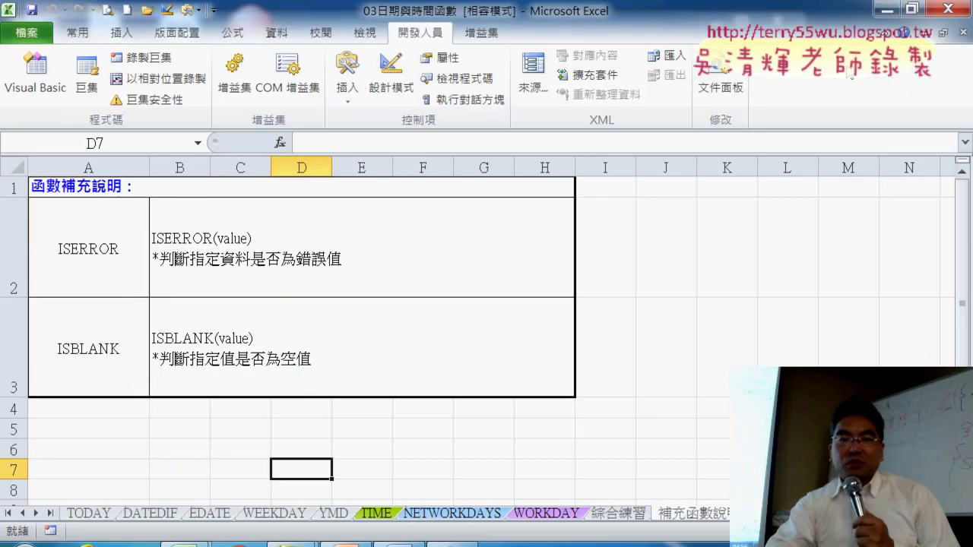
pyautogui.click(621, 514)
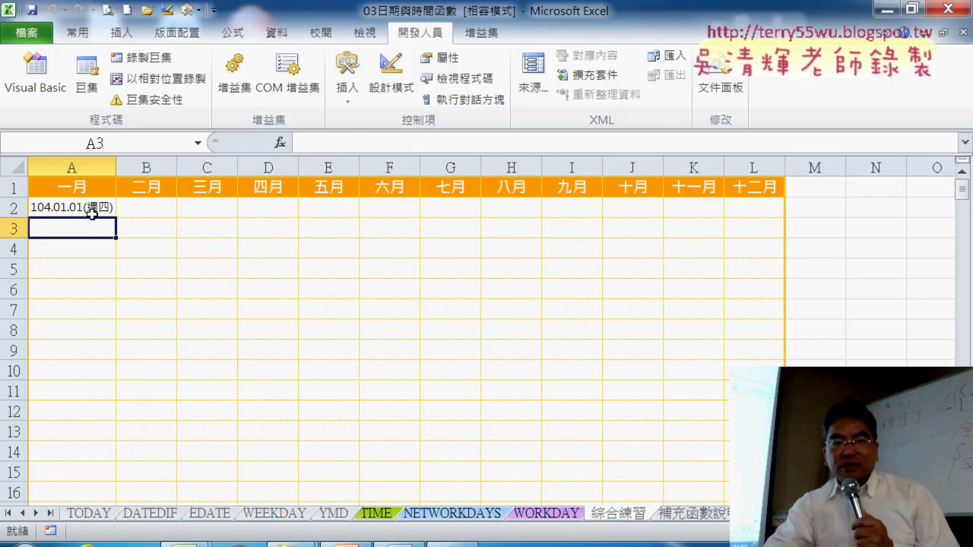
pyautogui.click(90, 207)
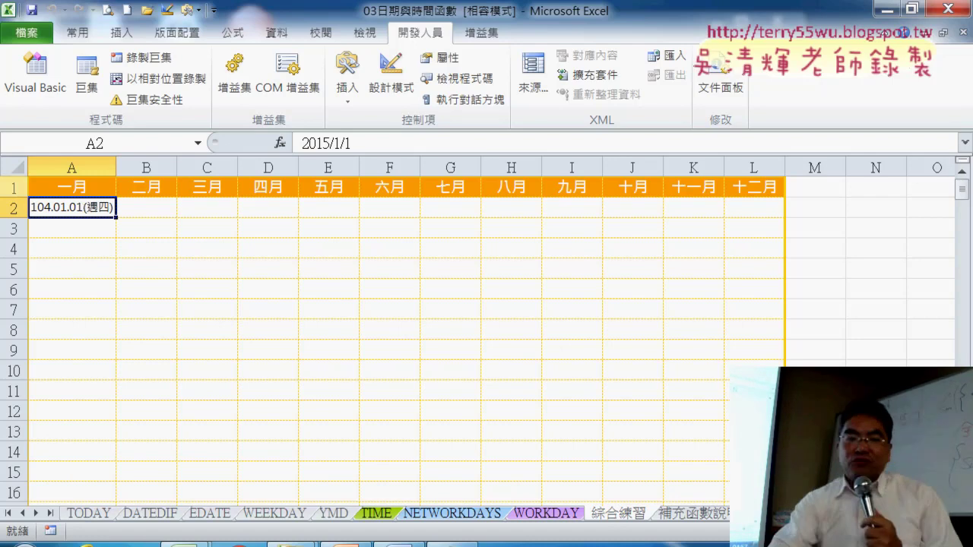
# Look over the DATEDIF and EDATE sheets, then return to the 02邏輯函數 workbook.
pyautogui.click(155, 515)
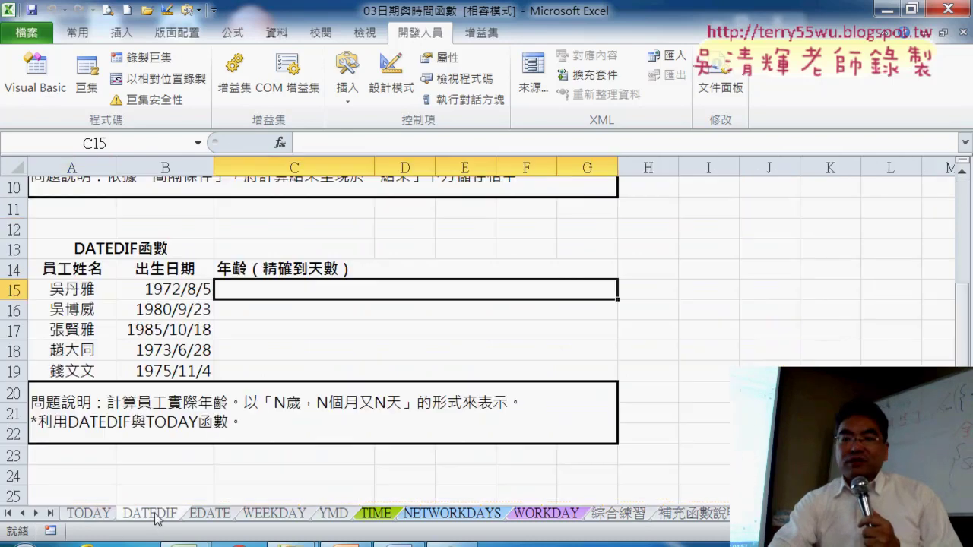
pyautogui.click(220, 516)
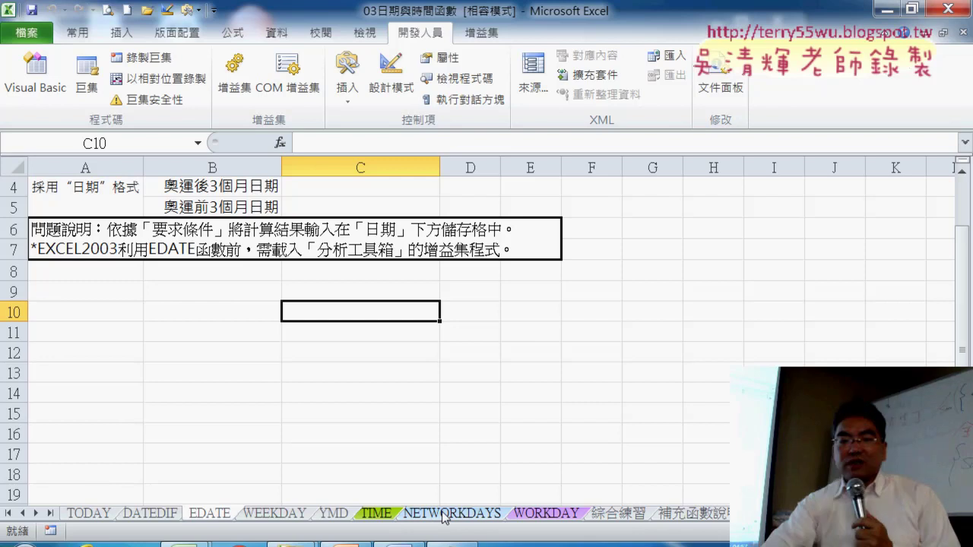
pyautogui.click(247, 541)
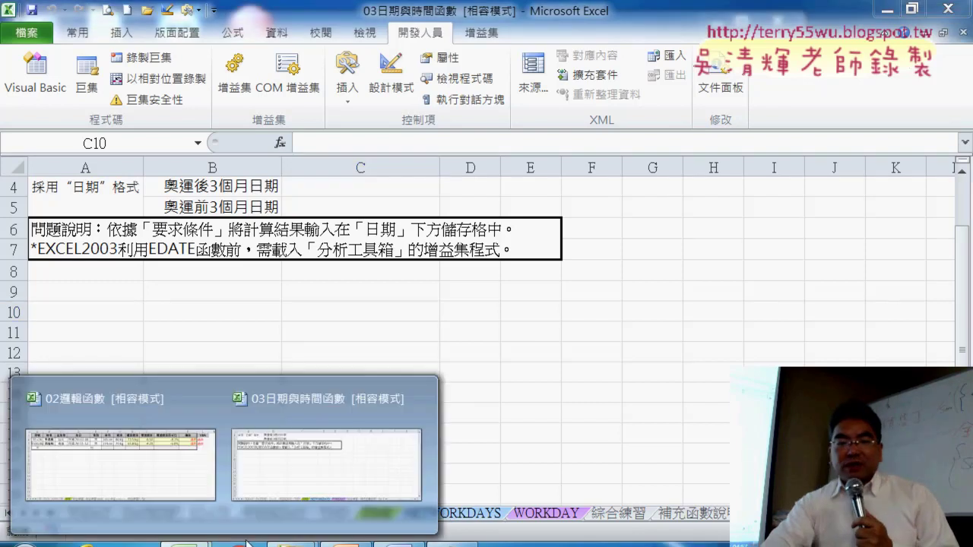
pyautogui.click(148, 474)
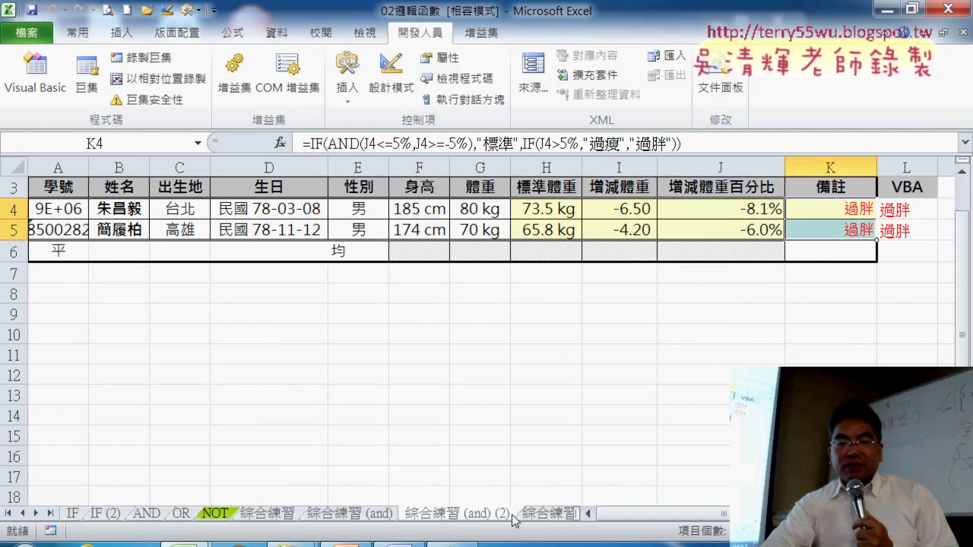
# Widen the sheet-tab bar and open the 綜合練習2 長青安養中心 allowance report.
pyautogui.doubleClick(575, 514)
pyautogui.click(553, 515)
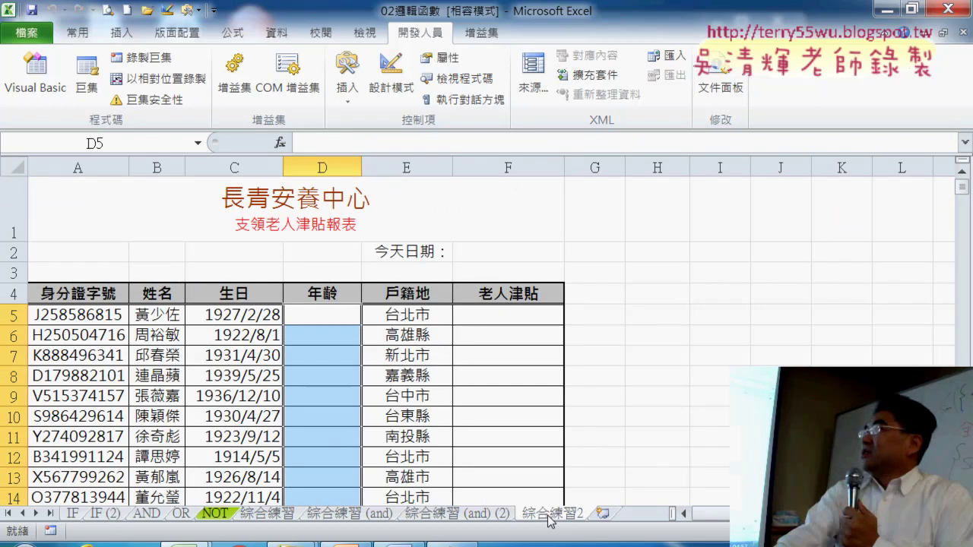
pyautogui.scroll(-1, 609, 327)
# Insert =TODAY() into F2 from the 日期及時間 function category.
pyautogui.scroll(1, 533, 273)
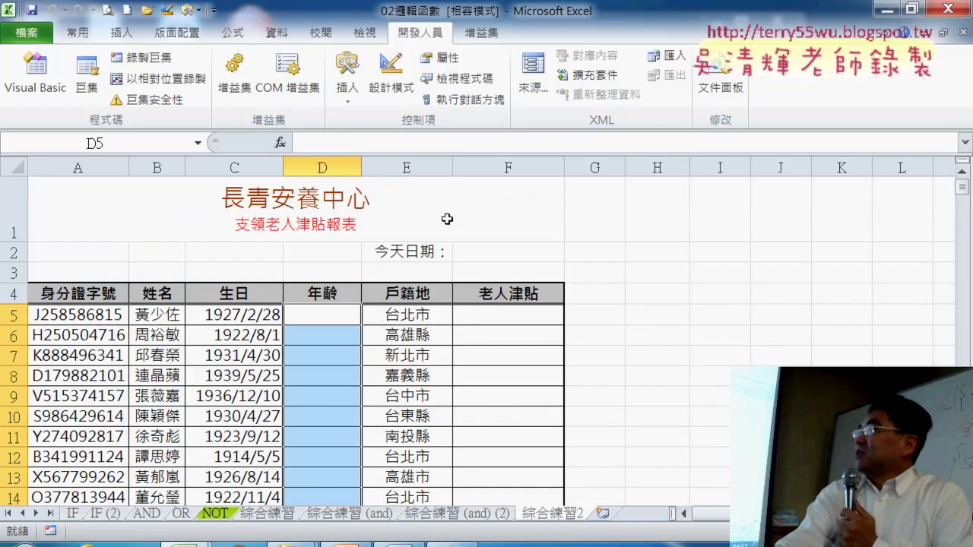
pyautogui.click(493, 254)
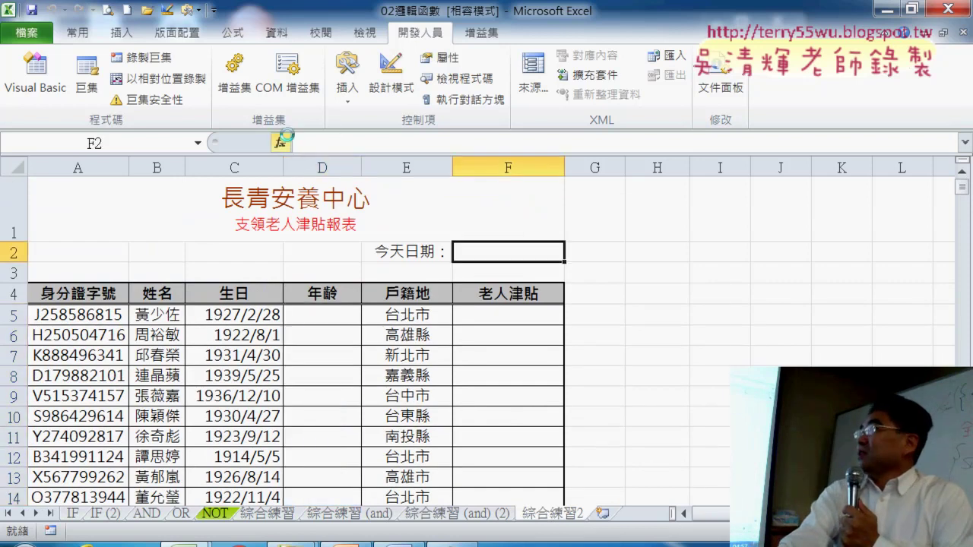
pyautogui.click(280, 142)
pyautogui.click(501, 266)
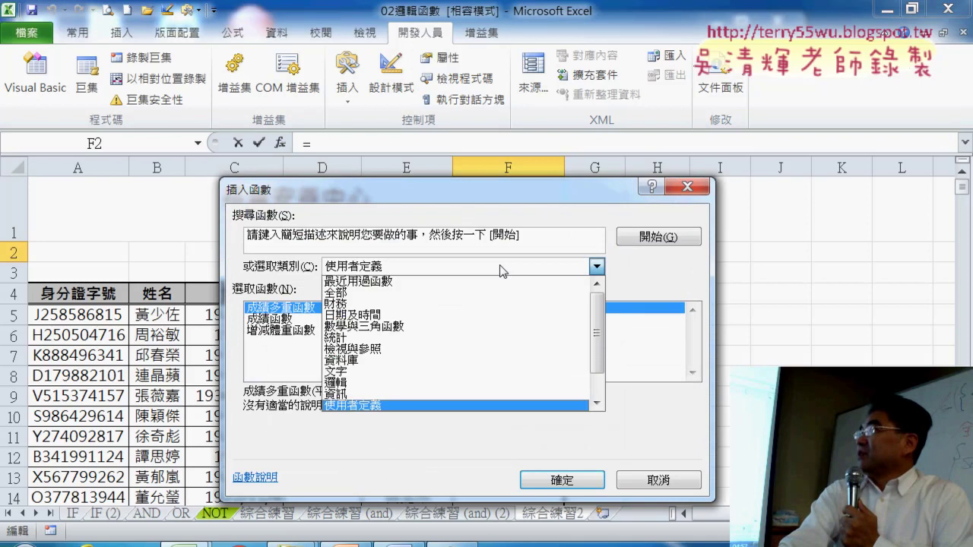
pyautogui.click(498, 321)
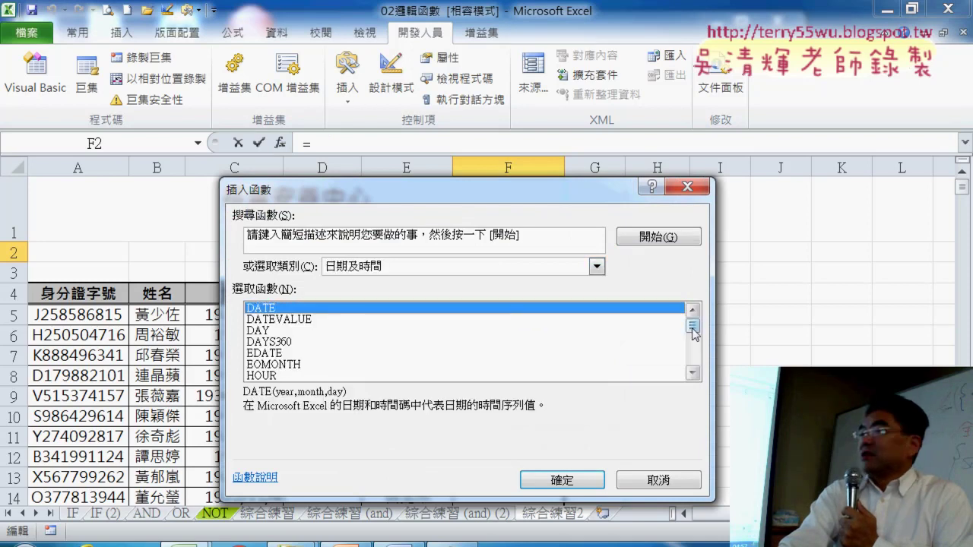
pyautogui.moveTo(693, 327); pyautogui.dragTo(692, 349)
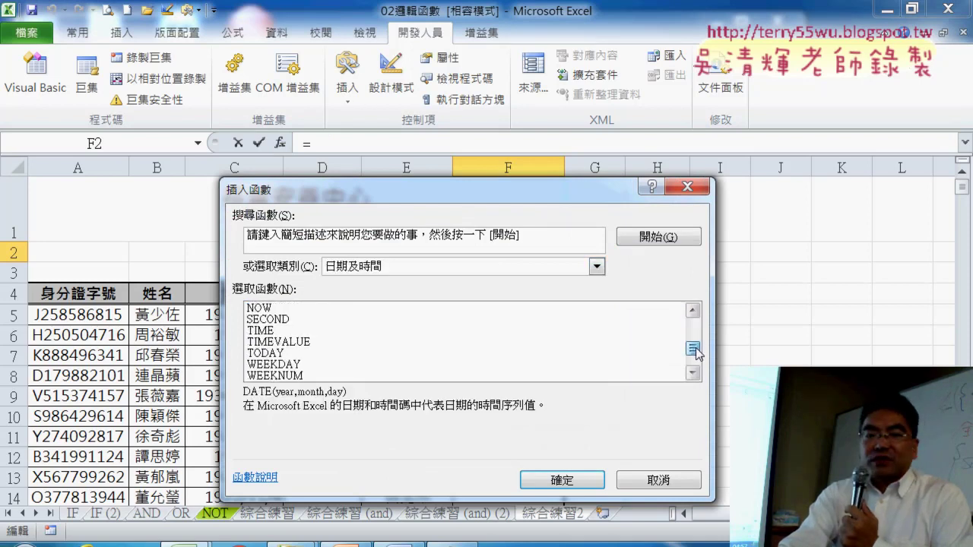
pyautogui.click(435, 344)
pyautogui.doubleClick(436, 352)
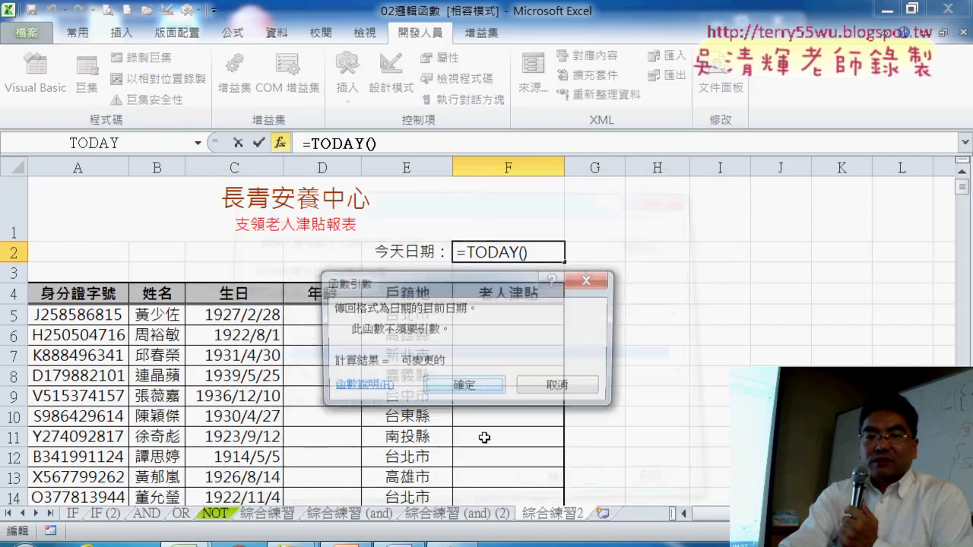
pyautogui.click(464, 388)
# Check the first birthday in C5 and the TODAY formula in F2, then select age cell D5.
pyautogui.click(328, 315)
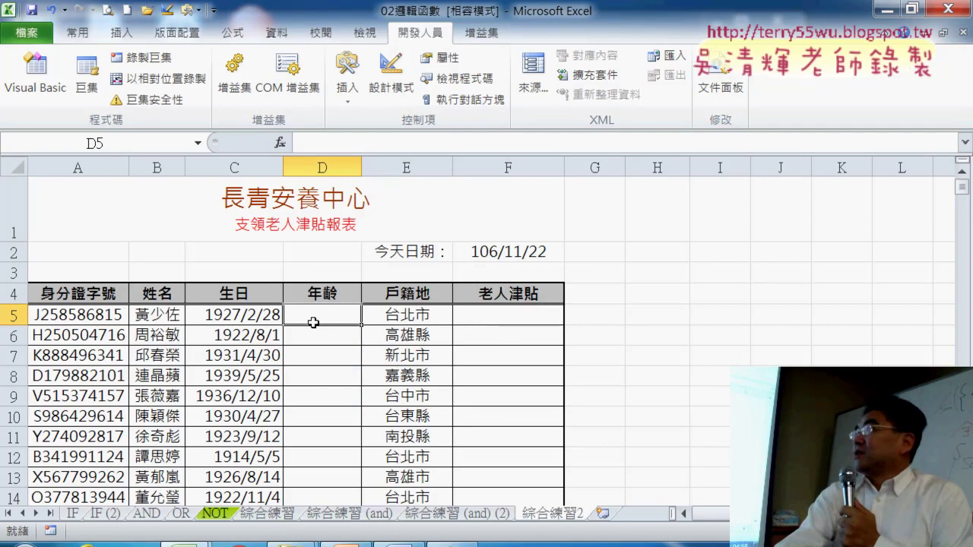
pyautogui.click(228, 314)
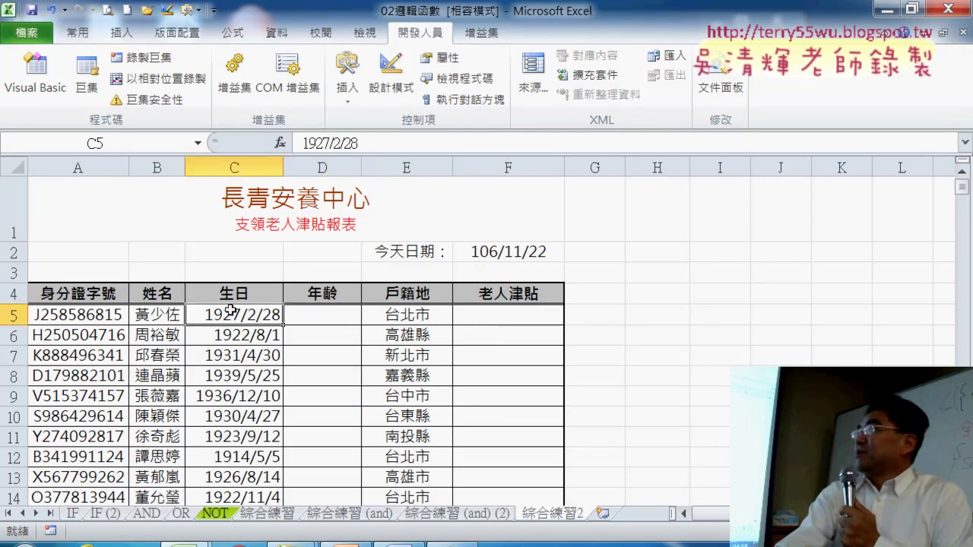
pyautogui.click(321, 318)
pyautogui.click(486, 251)
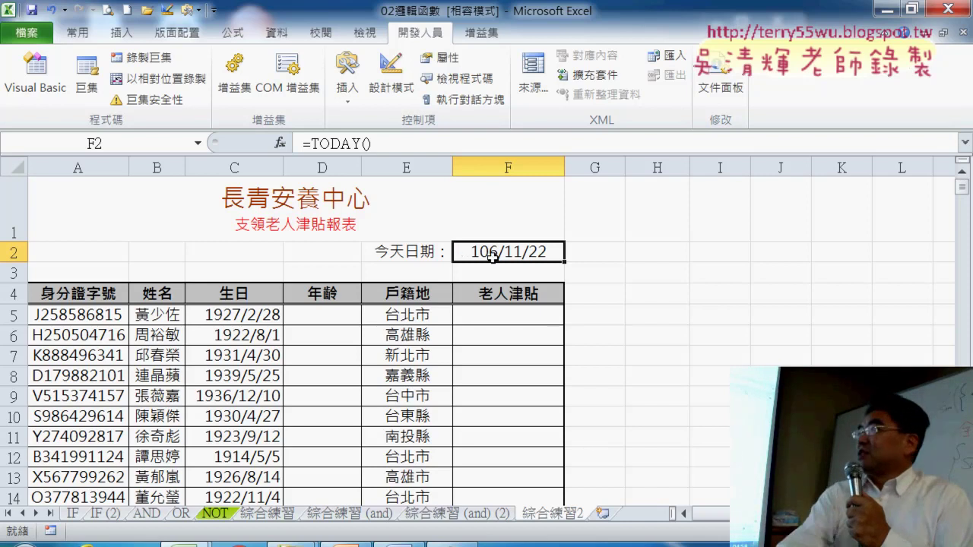
pyautogui.click(320, 314)
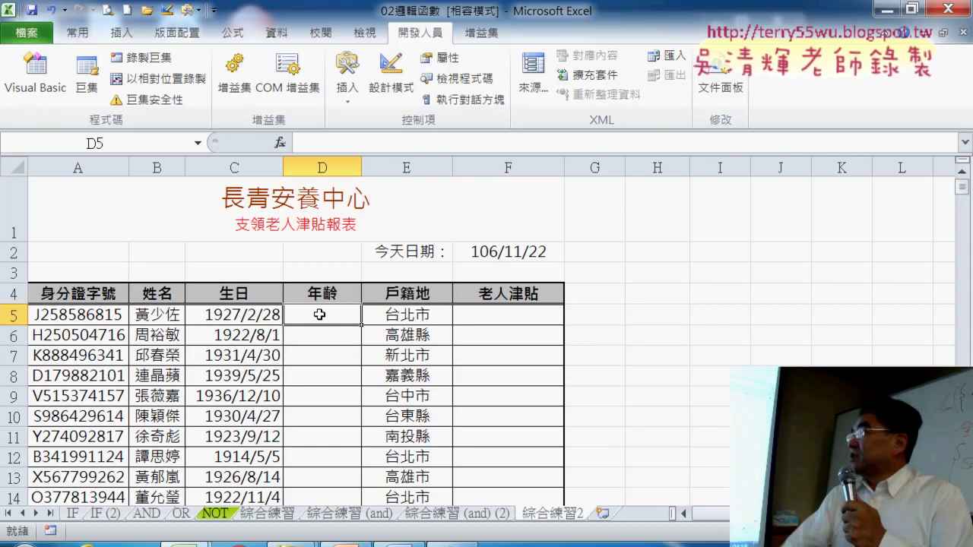
# Enter =DATEDIF(C5,F$2,"Y") in D5, giving the first resident's age of 90.
pyautogui.click(367, 140)
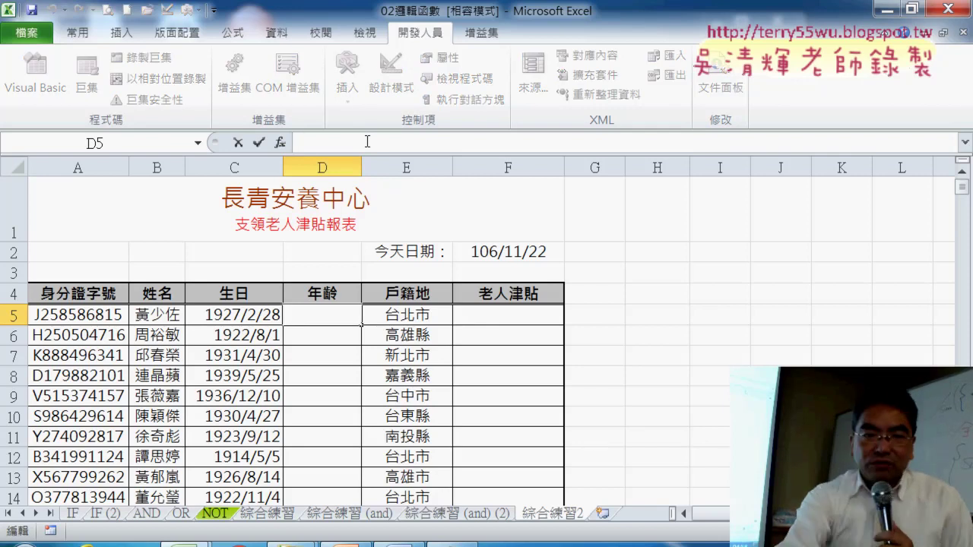
pyautogui.write('=dat')
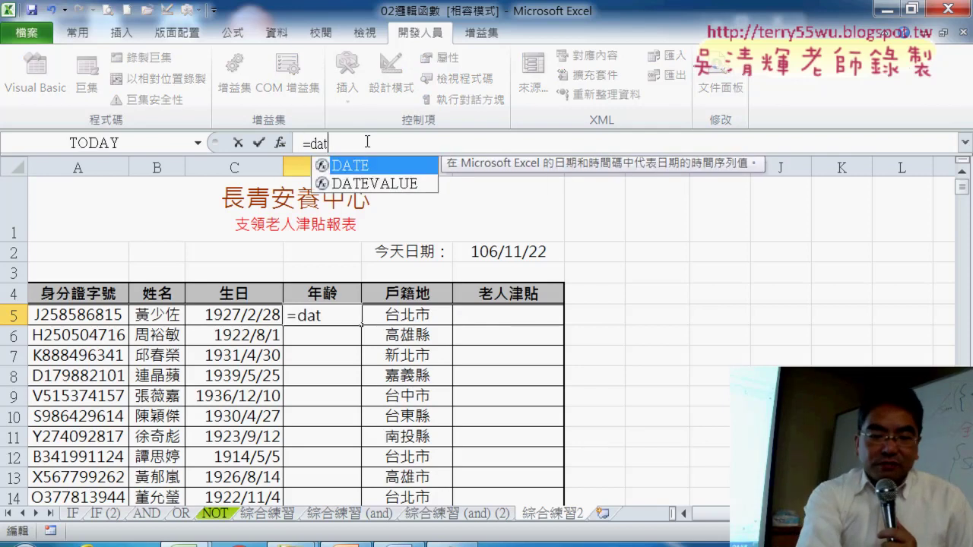
pyautogui.write('edi')
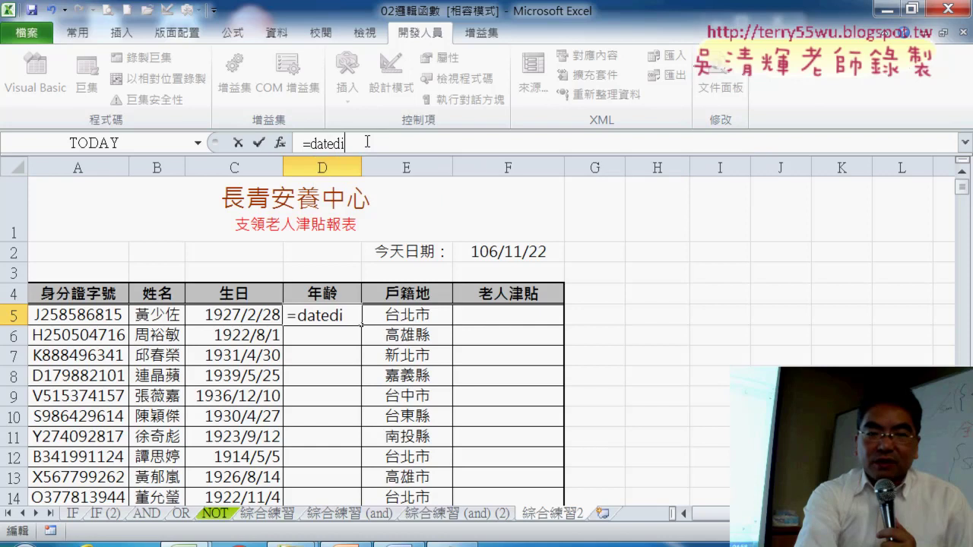
pyautogui.write('f')
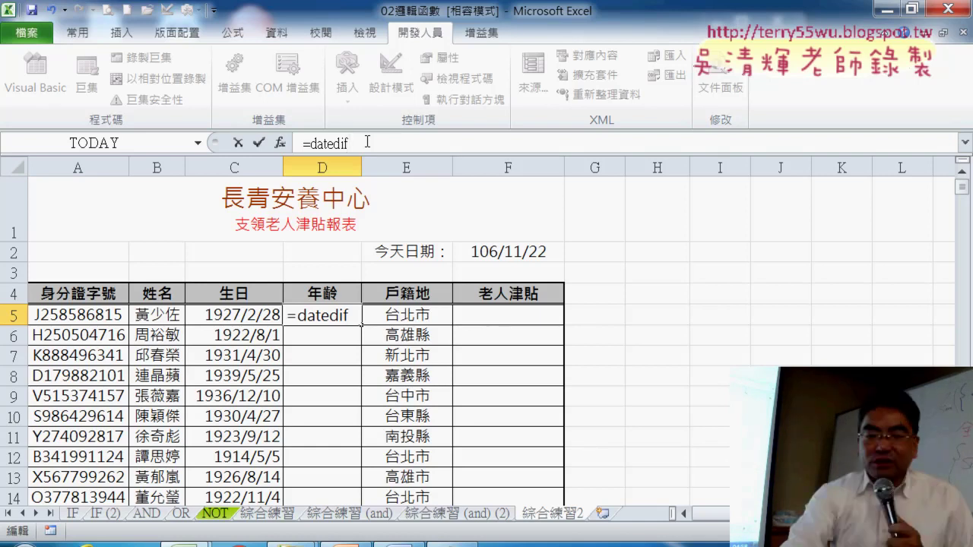
pyautogui.write('(')
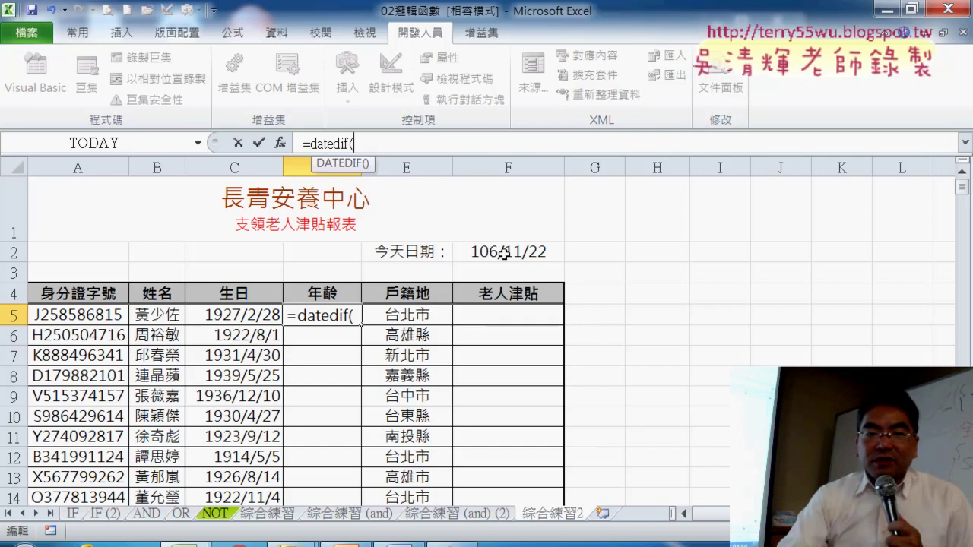
pyautogui.click(238, 314)
pyautogui.write(',')
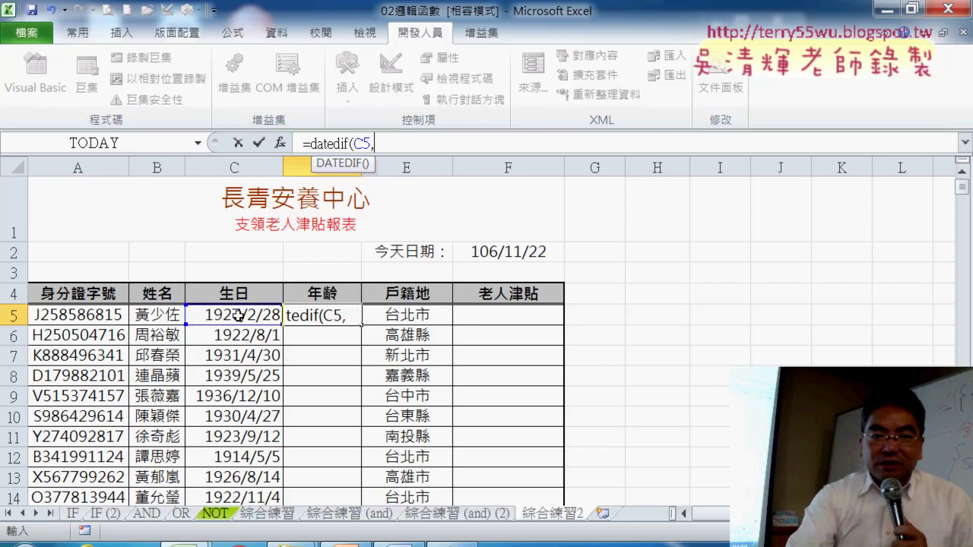
pyautogui.click(486, 256)
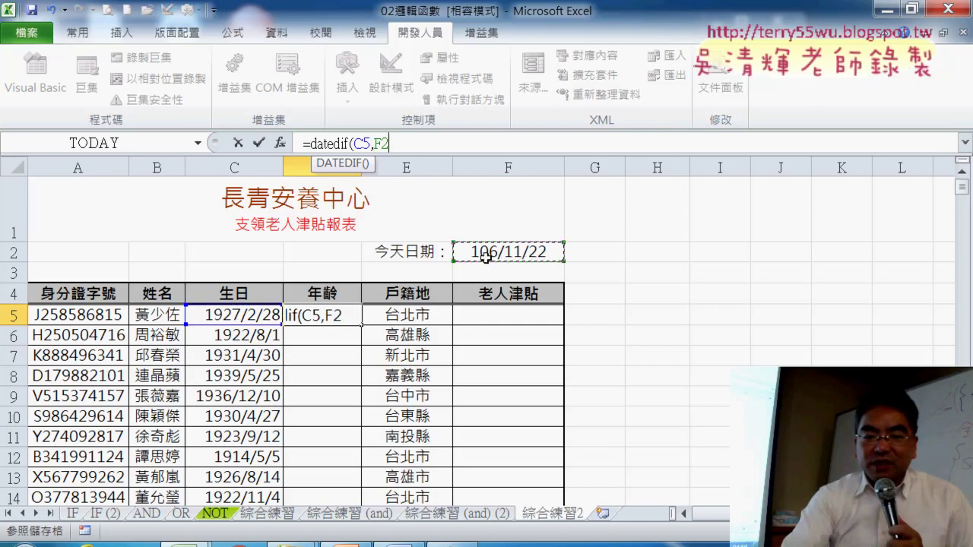
pyautogui.write(',')
pyautogui.write('"')
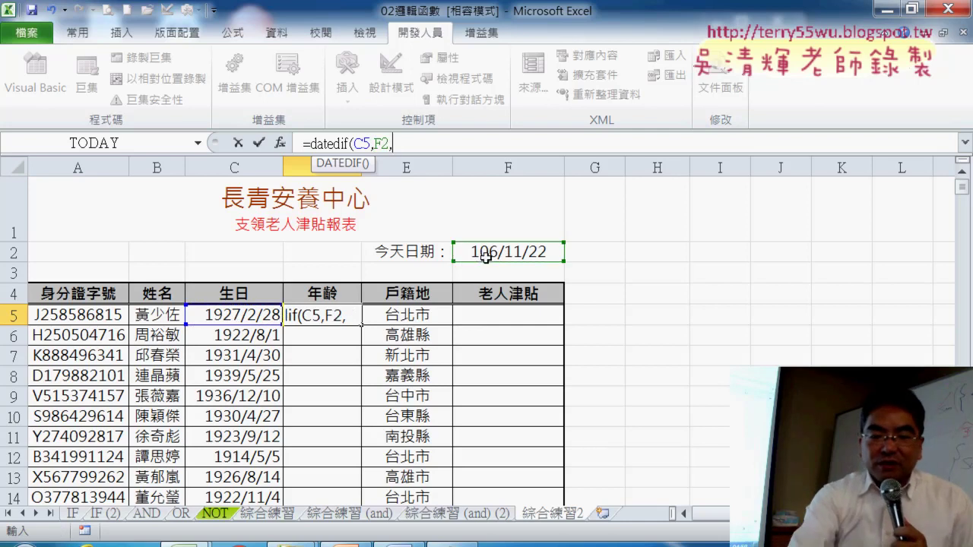
pyautogui.write('Y')
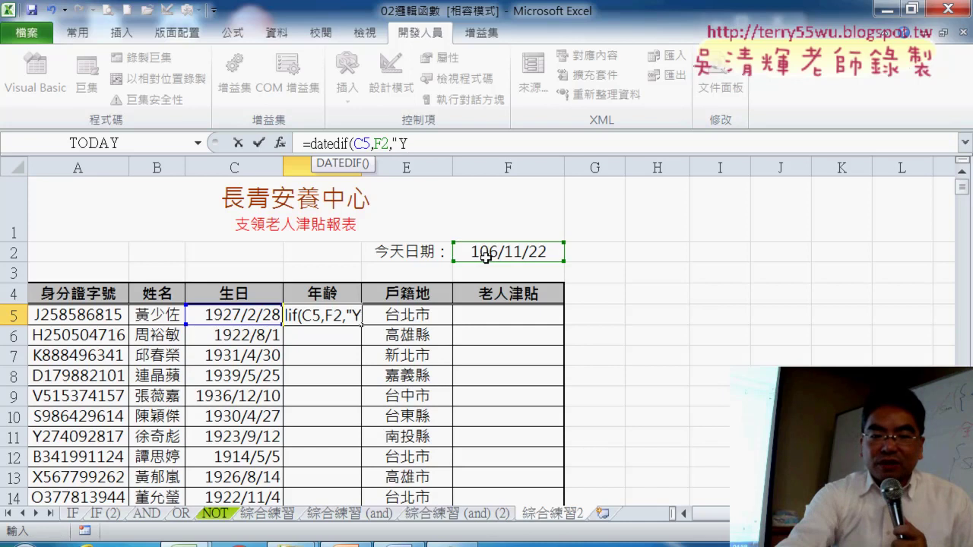
pyautogui.write('")')
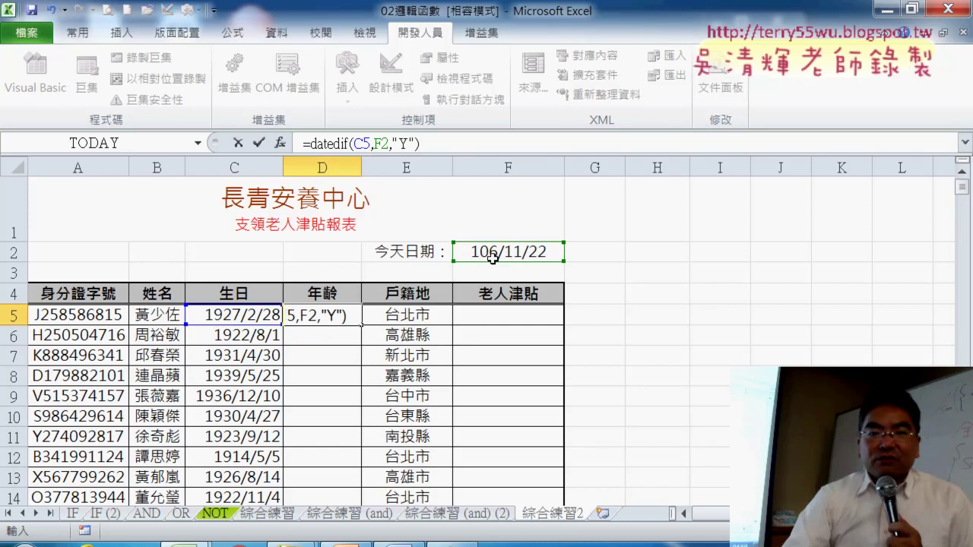
pyautogui.click(382, 143)
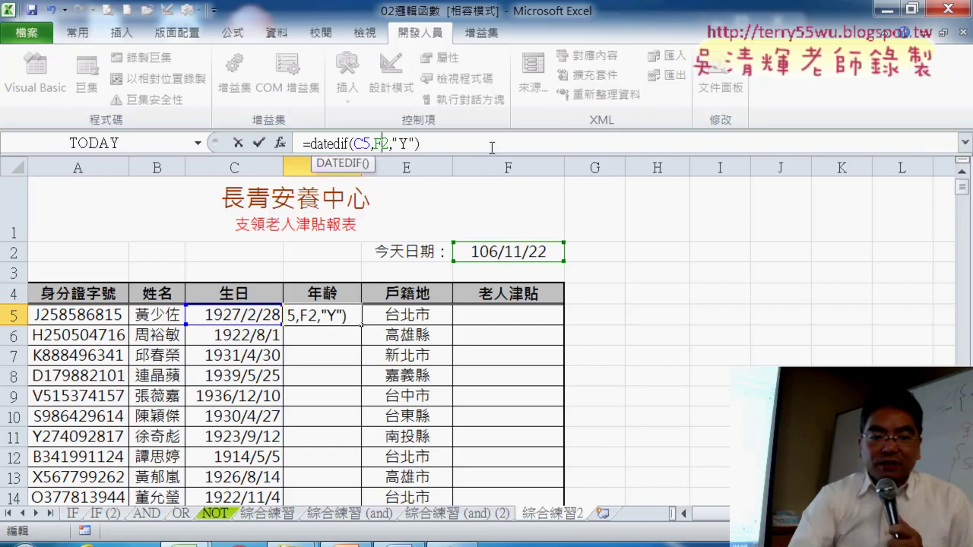
pyautogui.write('$')
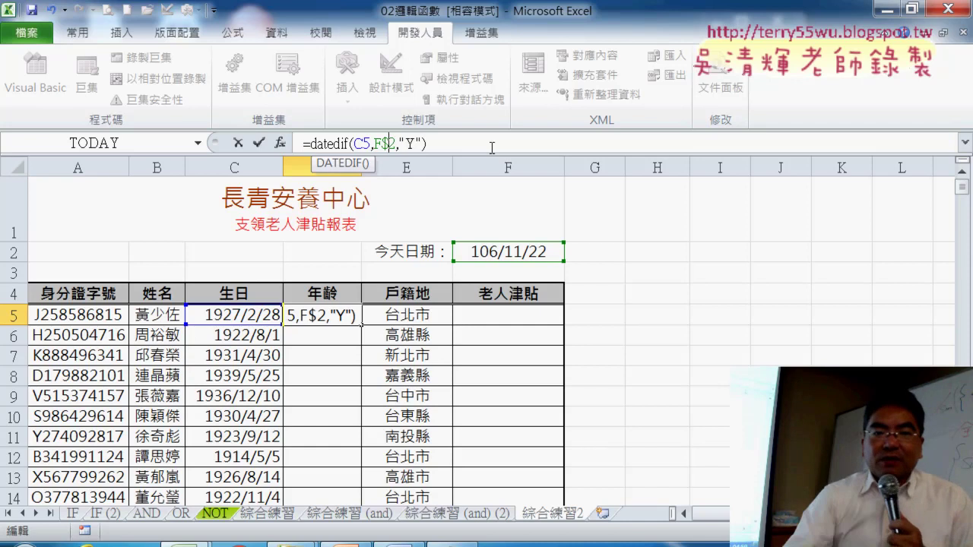
pyautogui.click(259, 143)
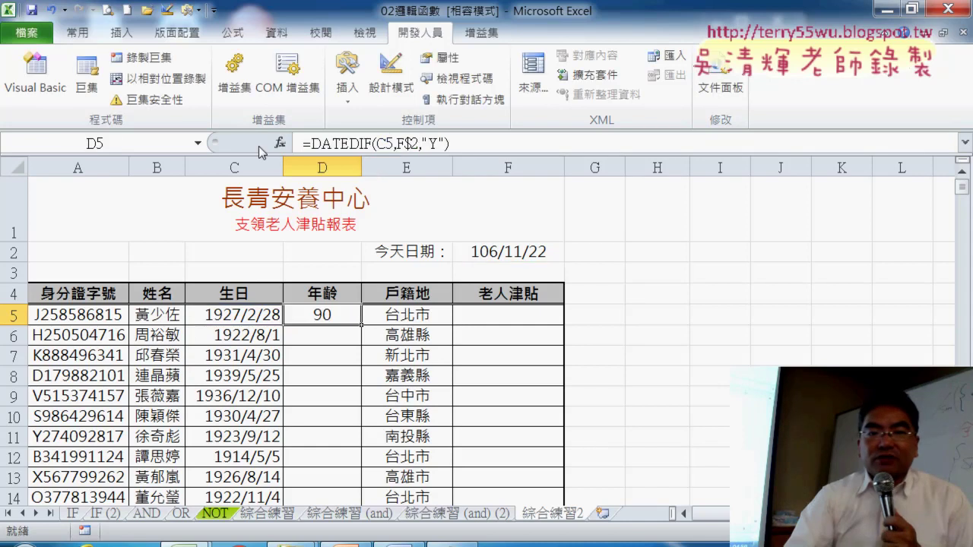
pyautogui.doubleClick(361, 327)
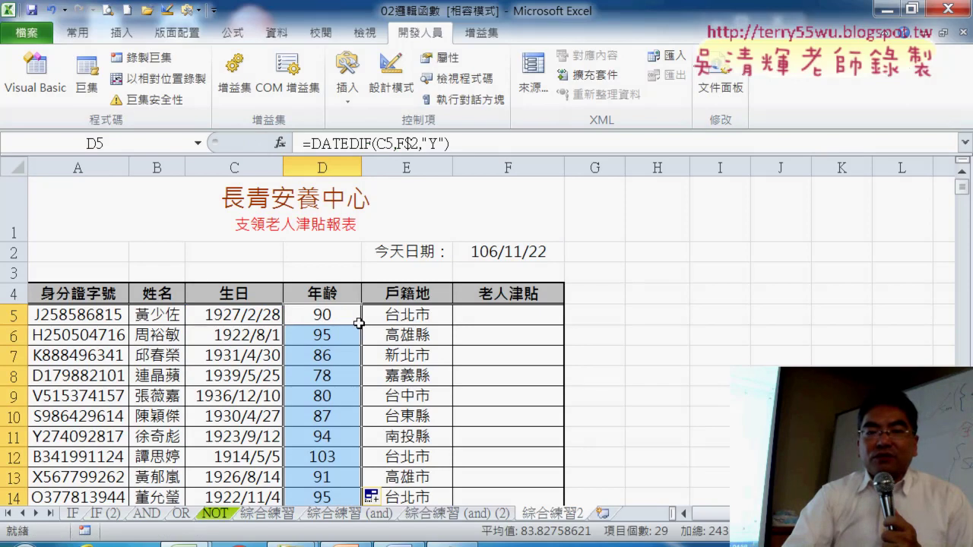
pyautogui.click(323, 320)
pyautogui.click(475, 320)
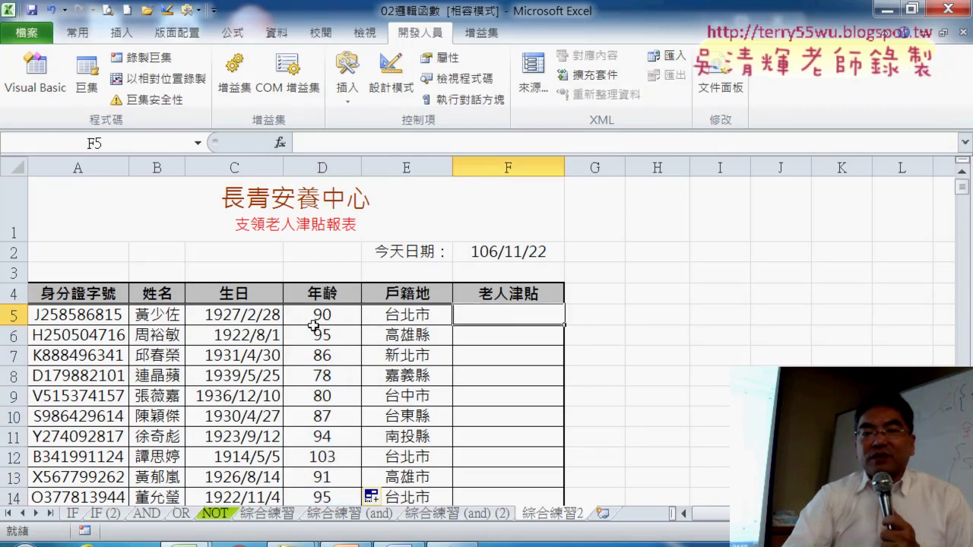
pyautogui.moveTo(322, 320); pyautogui.dragTo(407, 314)
pyautogui.click(513, 314)
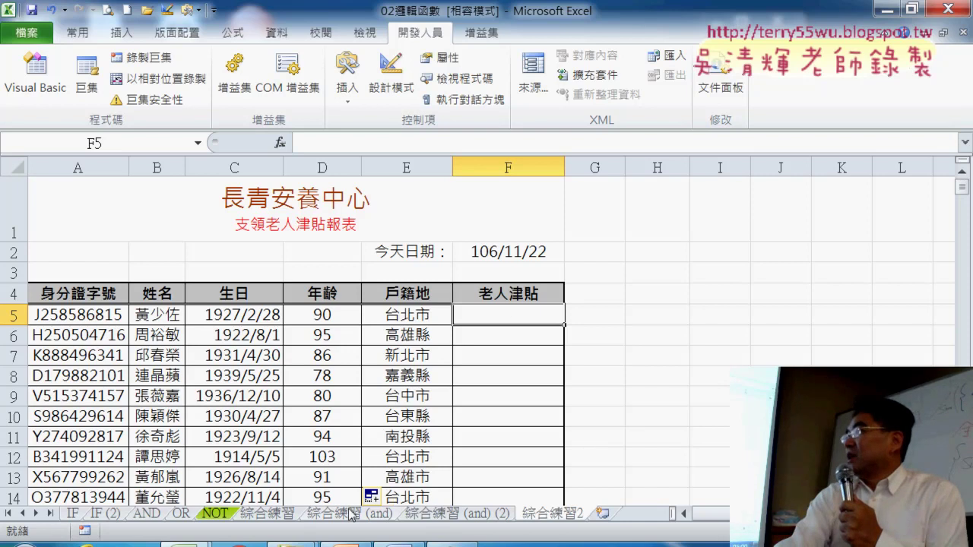
# View the 綜合練習 (and) sheet, then its copy 綜合練習 (and) (2) with the two 過胖 men.
pyautogui.click(351, 514)
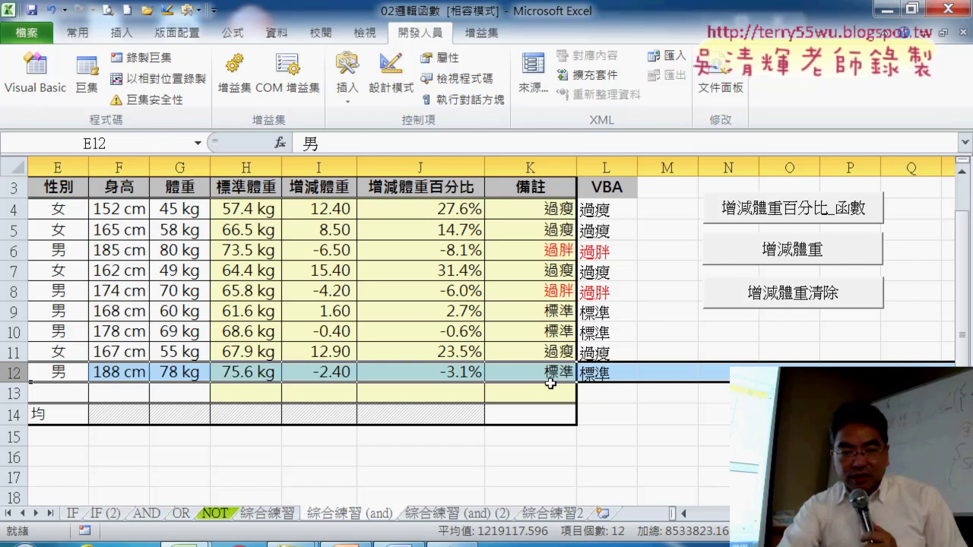
pyautogui.click(474, 517)
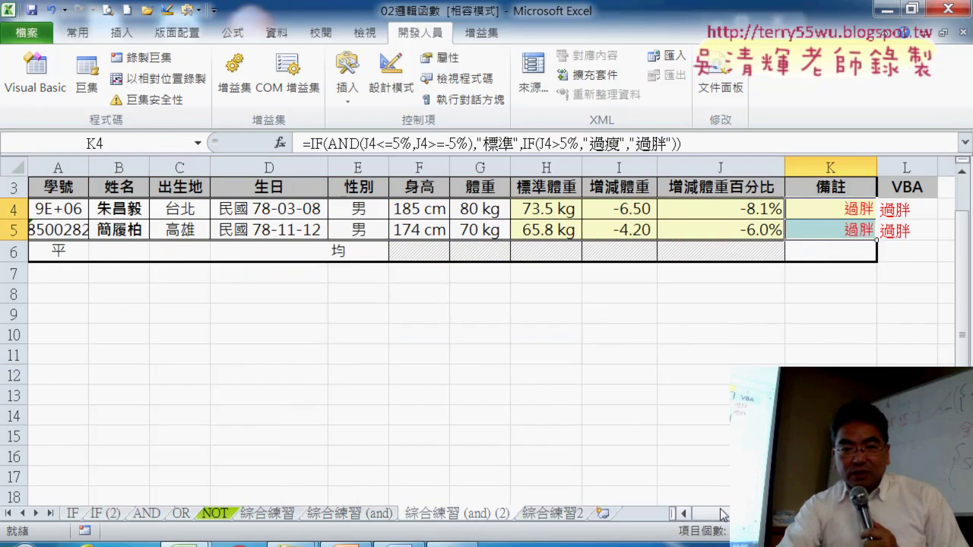
pyautogui.moveTo(723, 514); pyautogui.dragTo(741, 514)
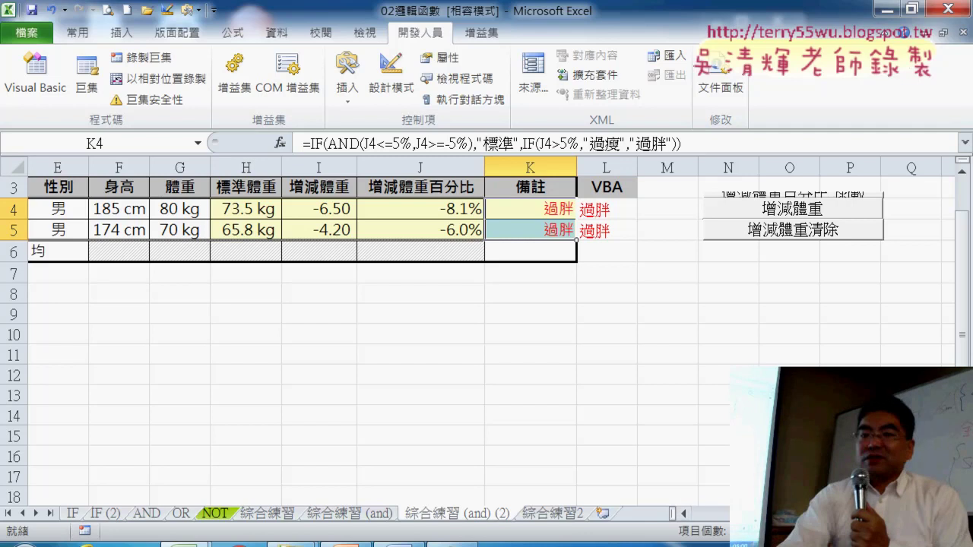
# On 綜合練習 (and), set the 增減體重清除 button's placement to 大小位置不隨儲存格改變.
pyautogui.click(386, 515)
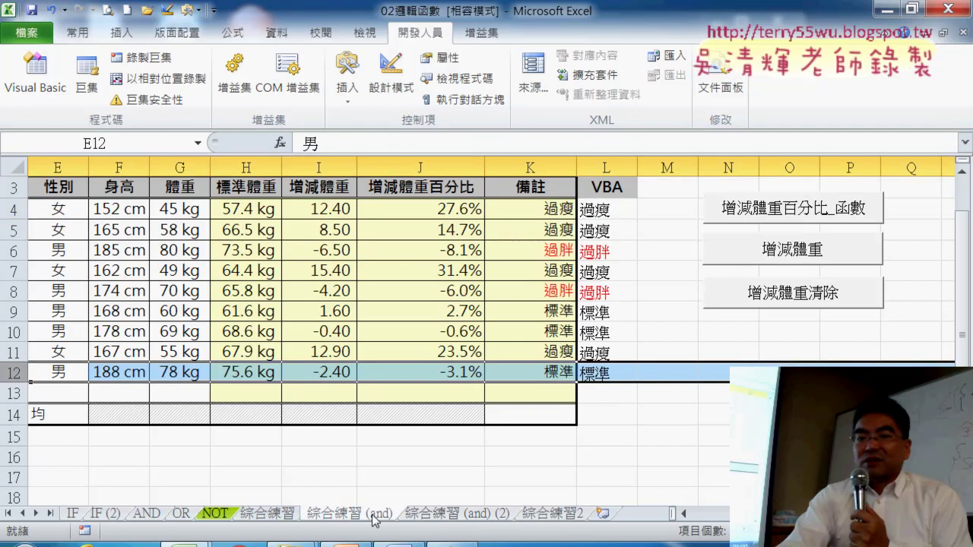
pyautogui.rightClick(767, 308)
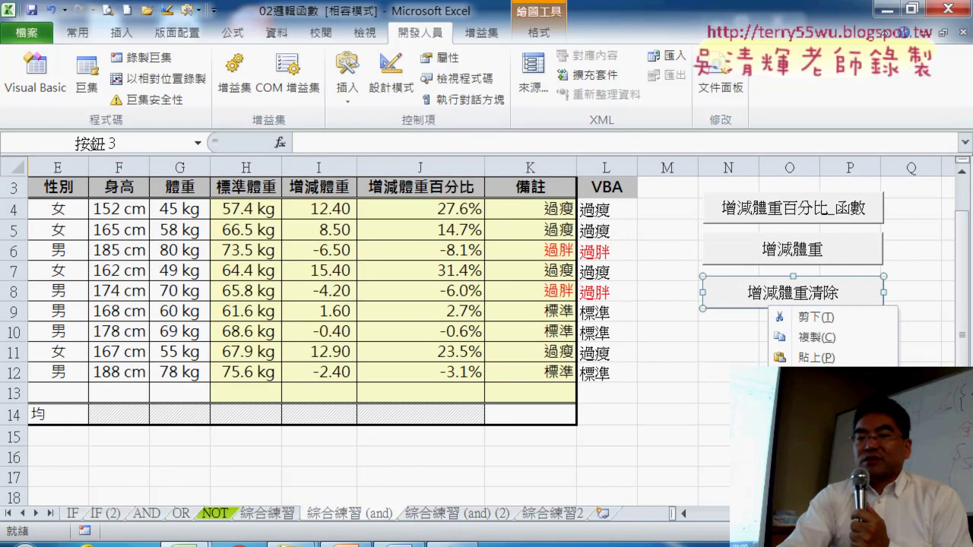
pyautogui.press('f')
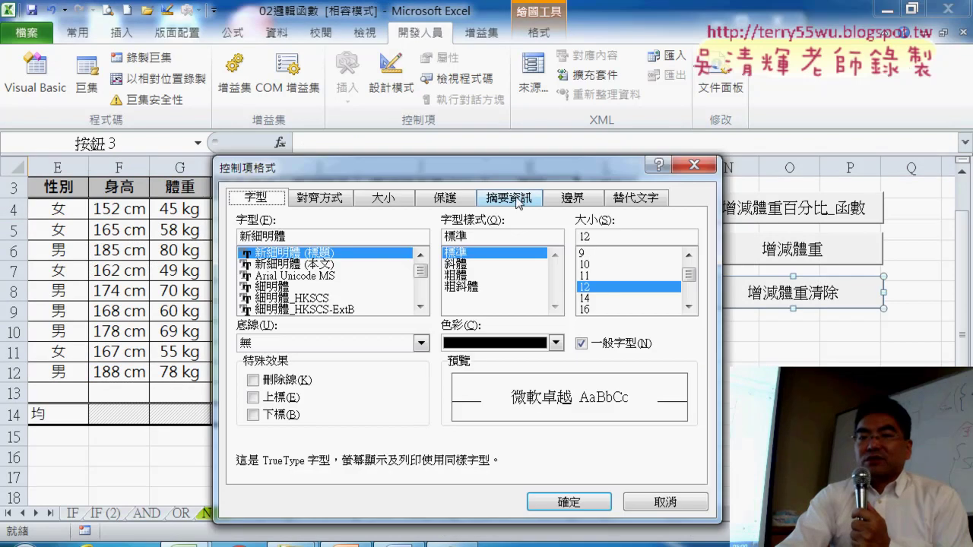
pyautogui.click(509, 198)
pyautogui.moveTo(511, 160)
pyautogui.mouseDown()
pyautogui.moveTo(510, 99)
pyautogui.moveTo(472, 64)
pyautogui.mouseUp()
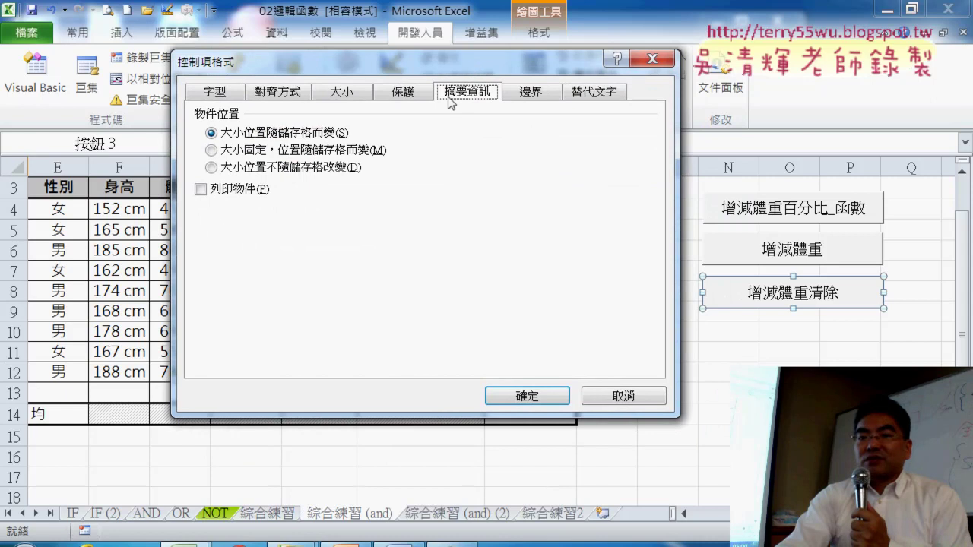
pyautogui.click(292, 167)
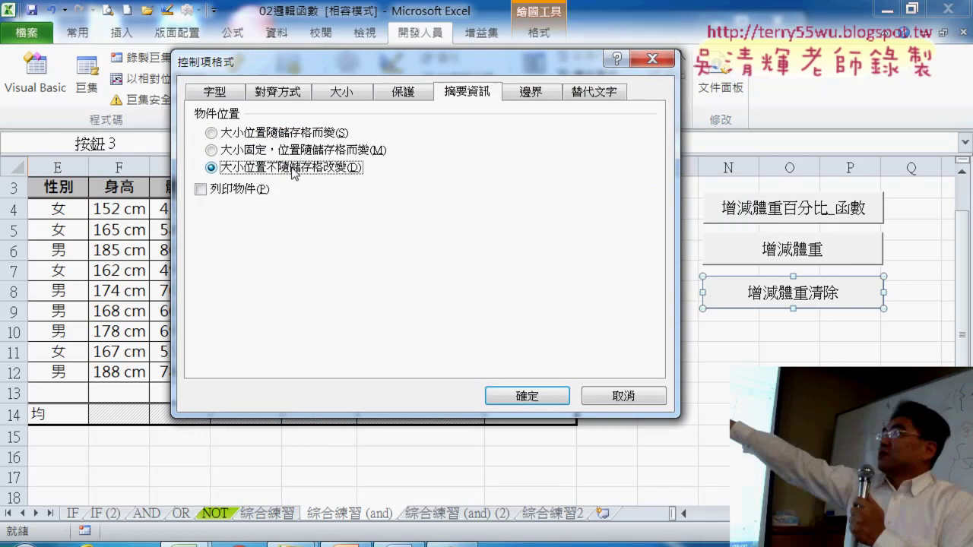